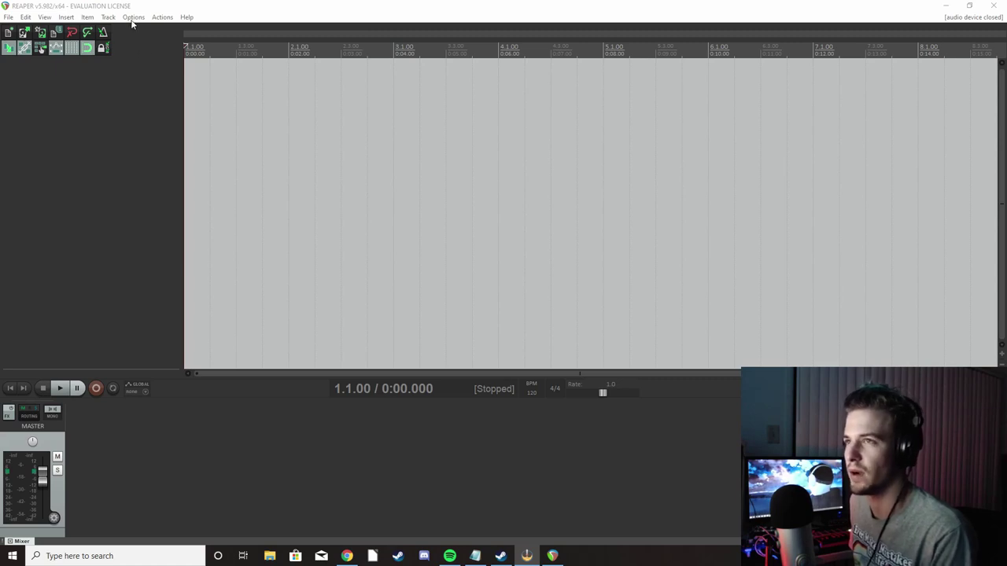
# - Review the VST plug-in search folders in Preferences and close without changes
pyautogui.click(133, 17)
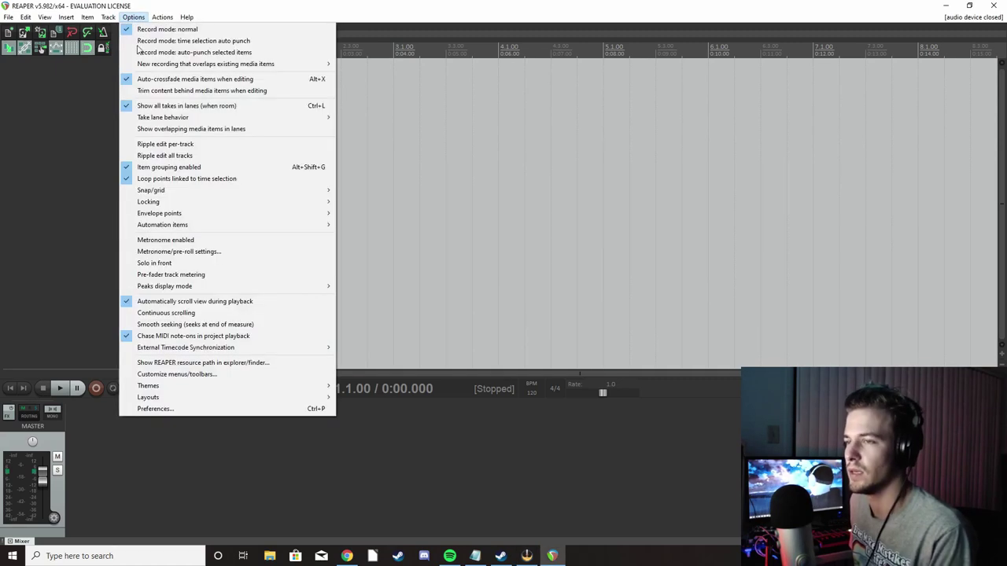
pyautogui.click(149, 410)
pyautogui.click(703, 132)
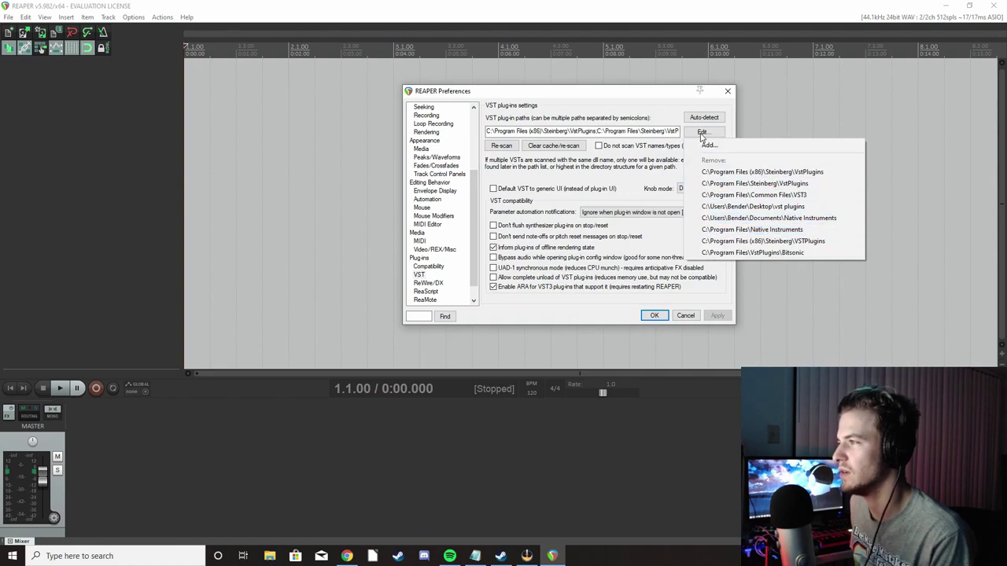
pyautogui.click(519, 178)
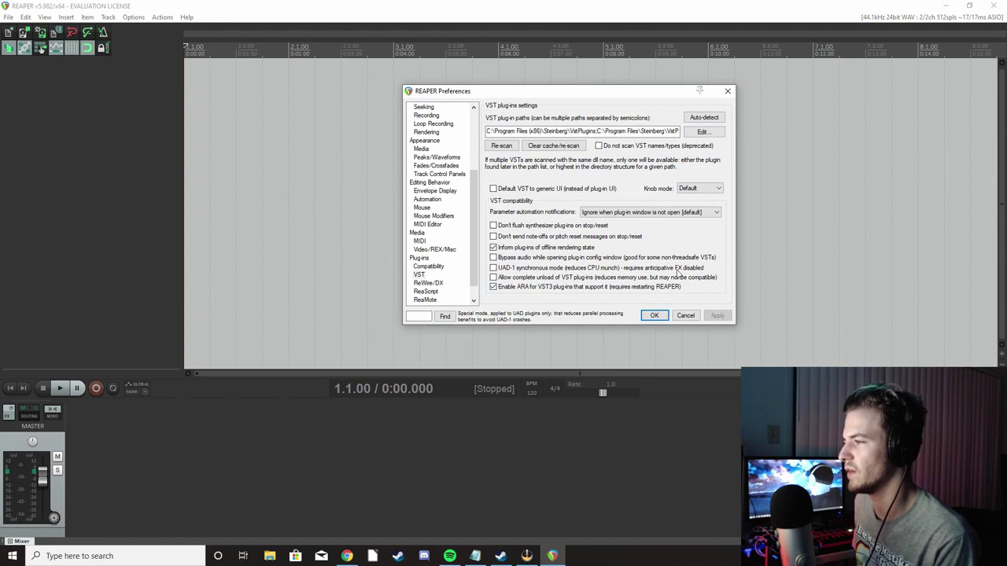
pyautogui.click(685, 315)
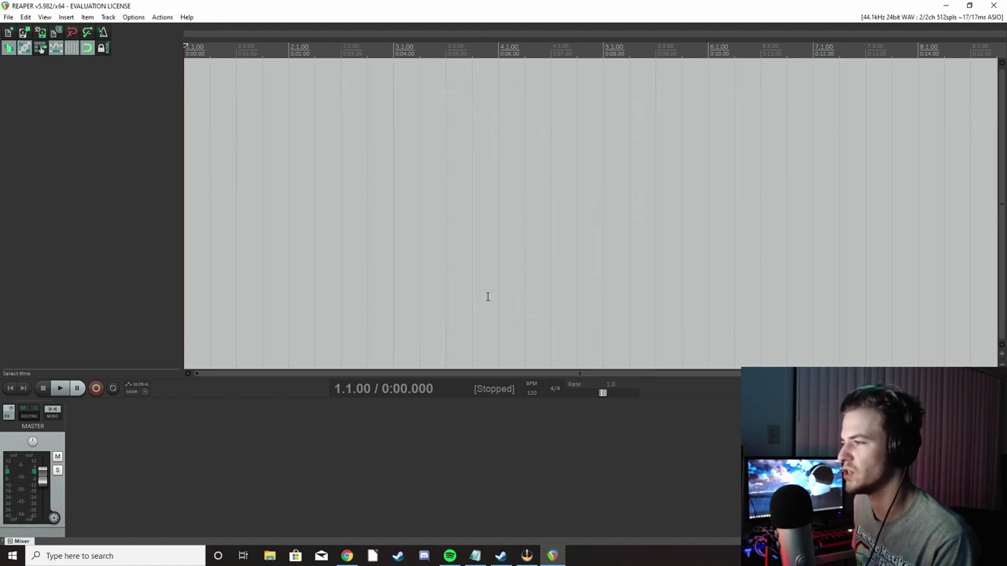
# - Insert Kontakt (64 out) as a virtual instrument on a new track, building its output routing tracks
pyautogui.rightClick(76, 84)
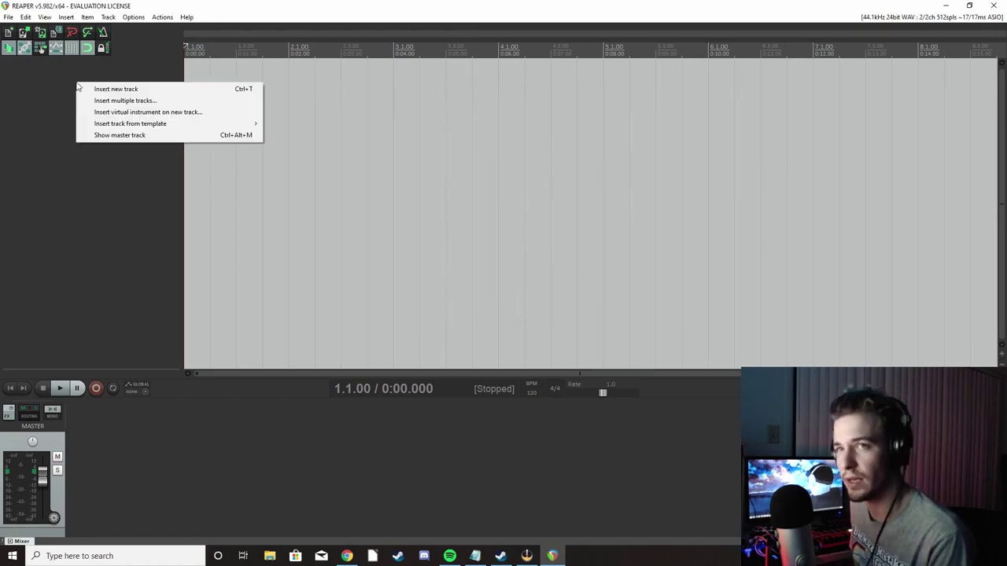
pyautogui.click(136, 116)
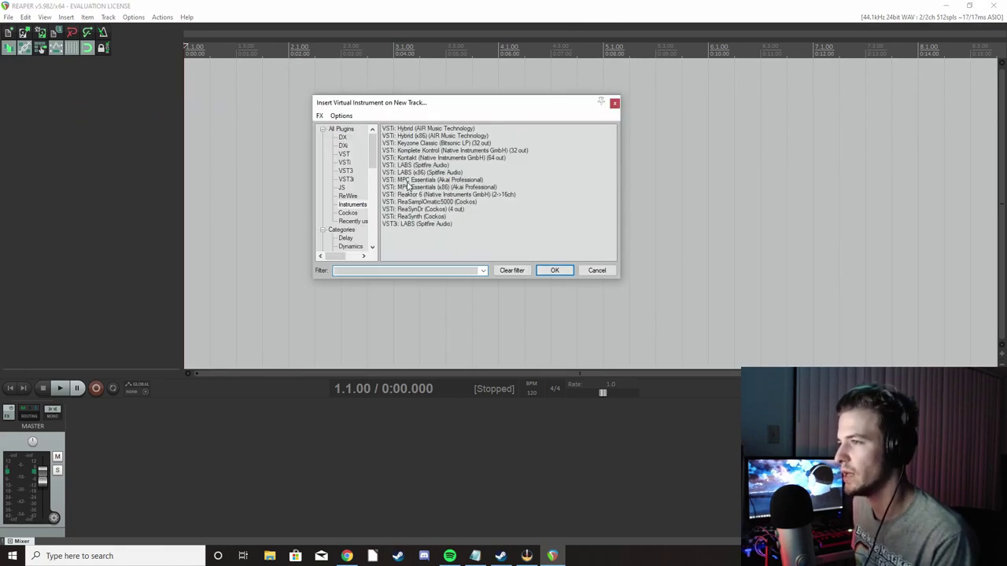
pyautogui.click(413, 158)
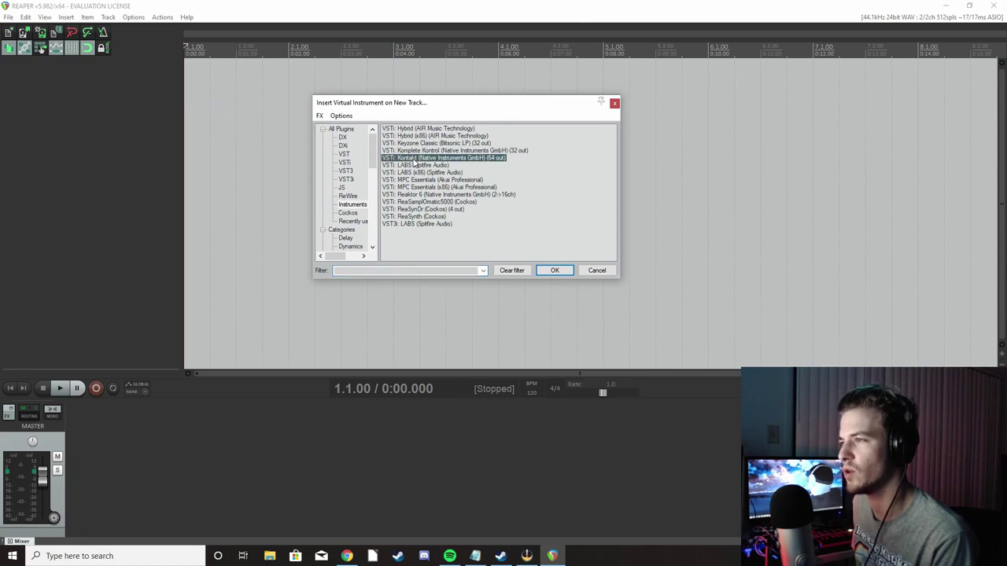
pyautogui.doubleClick(413, 158)
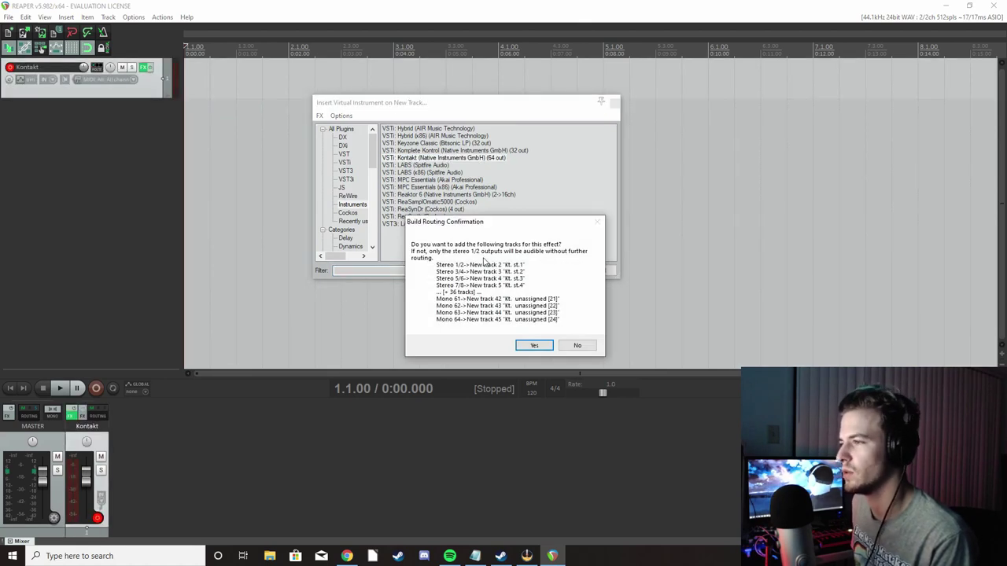
pyautogui.click(534, 346)
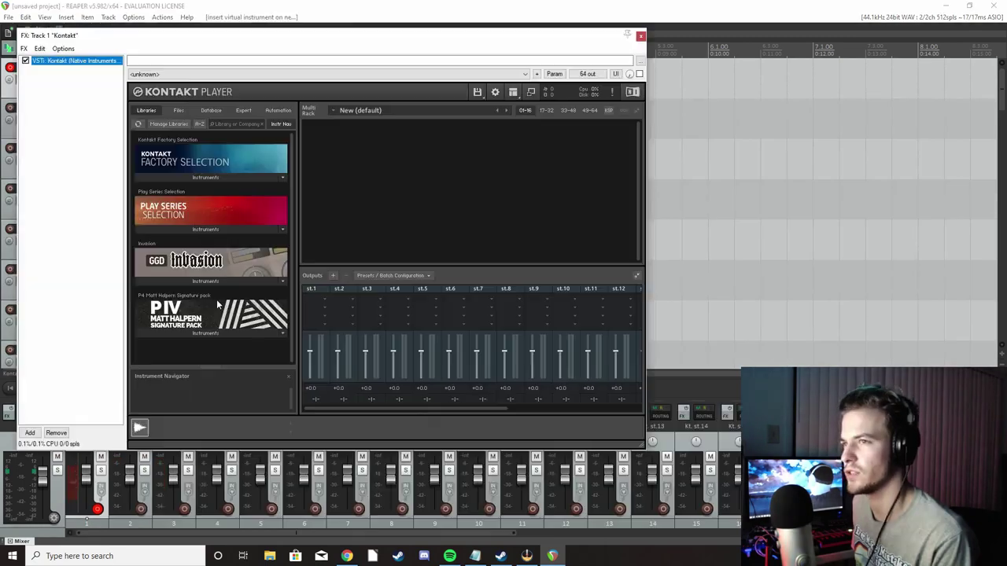
# - Close the Kontakt window and select Kt. unassigned [1] through [6]
pyautogui.click(641, 36)
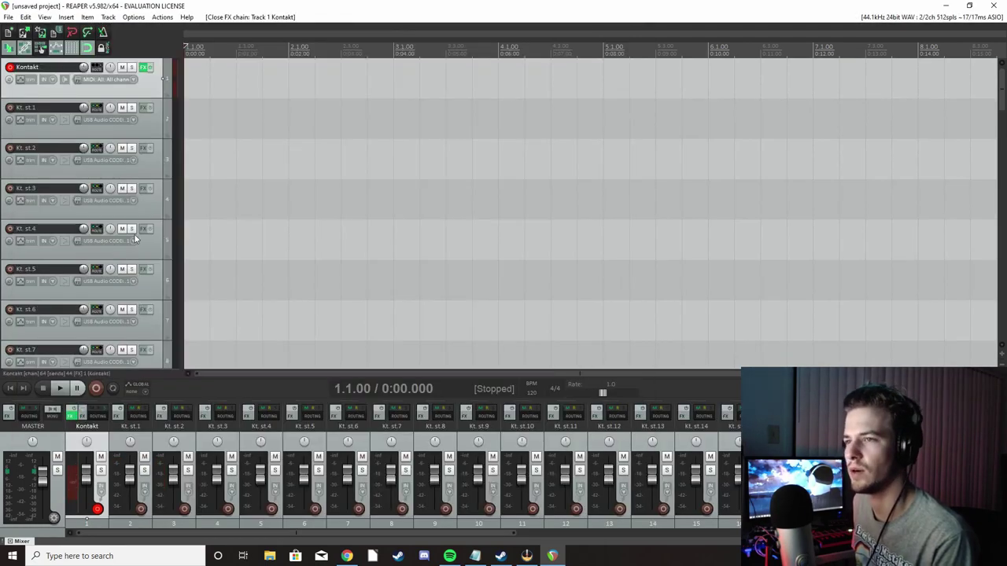
pyautogui.scroll(-10, 135, 236)
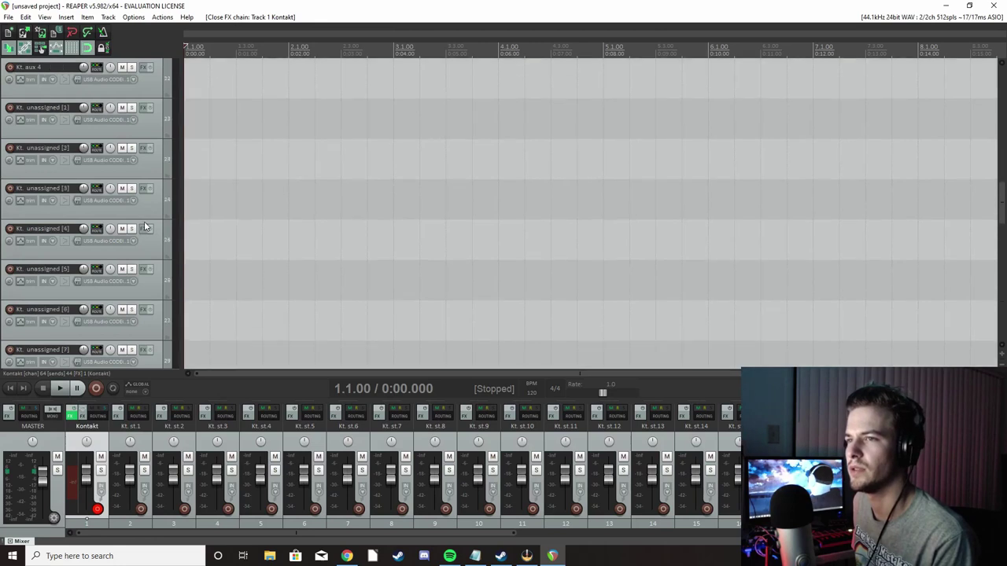
pyautogui.scroll(3, 145, 227)
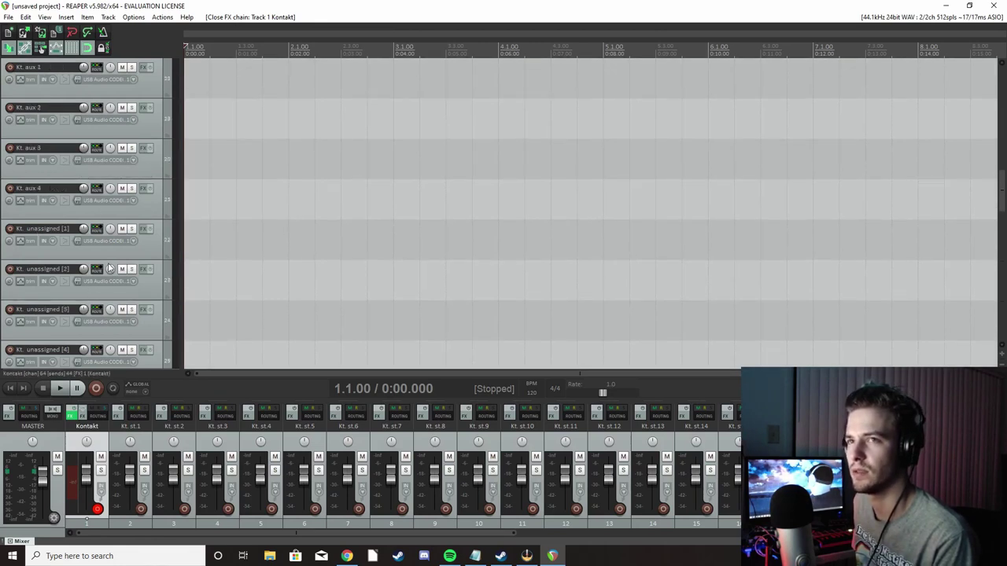
pyautogui.click(149, 253)
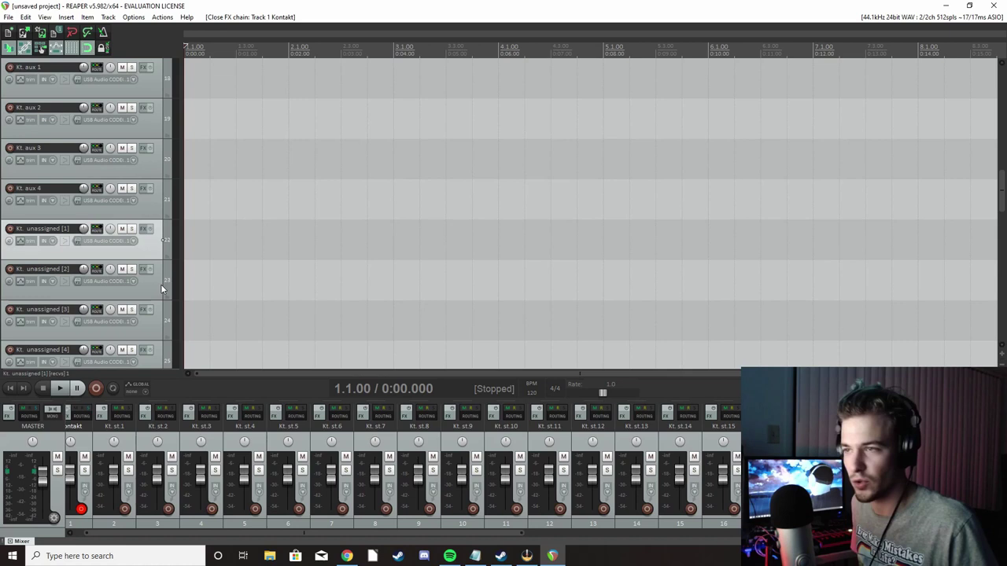
pyautogui.keyDown('ctrl'); pyautogui.click(151, 288); pyautogui.keyUp('ctrl')
pyautogui.keyDown('ctrl'); pyautogui.click(151, 339); pyautogui.keyUp('ctrl')
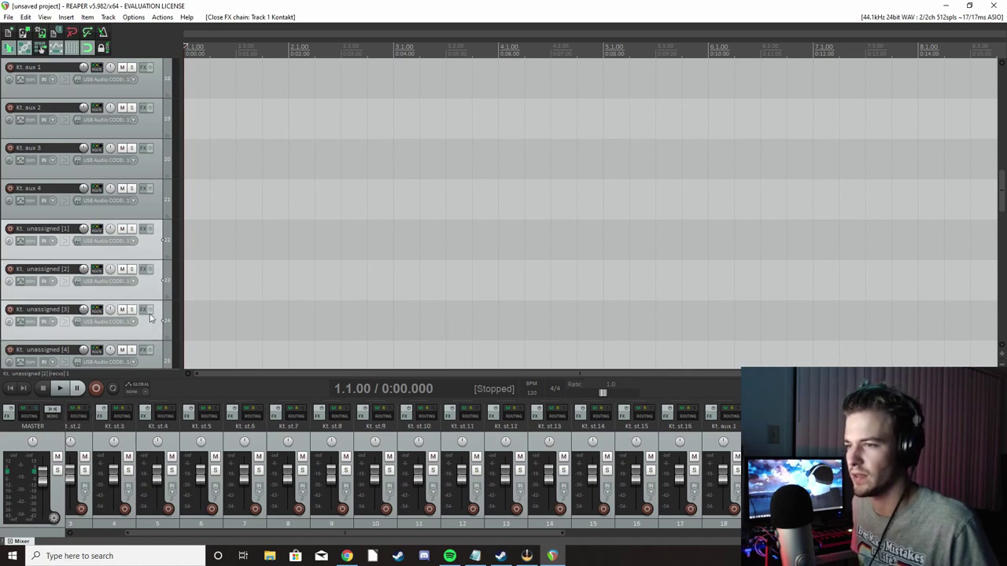
pyautogui.scroll(-3, 151, 330)
pyautogui.keyDown('ctrl'); pyautogui.click(148, 258); pyautogui.keyUp('ctrl')
pyautogui.keyDown('ctrl'); pyautogui.click(149, 290); pyautogui.keyUp('ctrl')
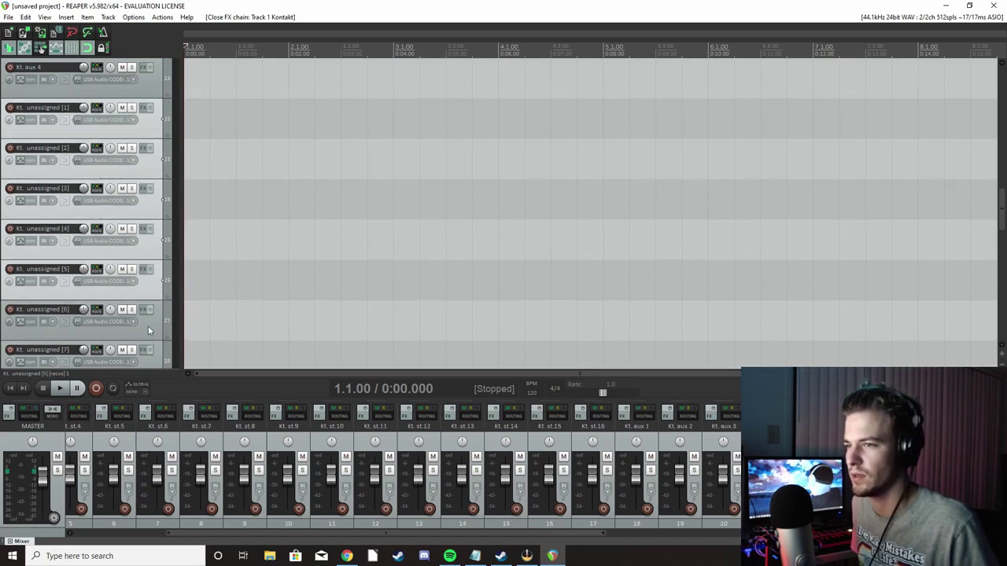
pyautogui.keyDown('ctrl'); pyautogui.click(151, 331); pyautogui.keyUp('ctrl')
# - Shrink track heights and extend the selection through Kt. unassigned [7] to [15]
pyautogui.press('pagedown')
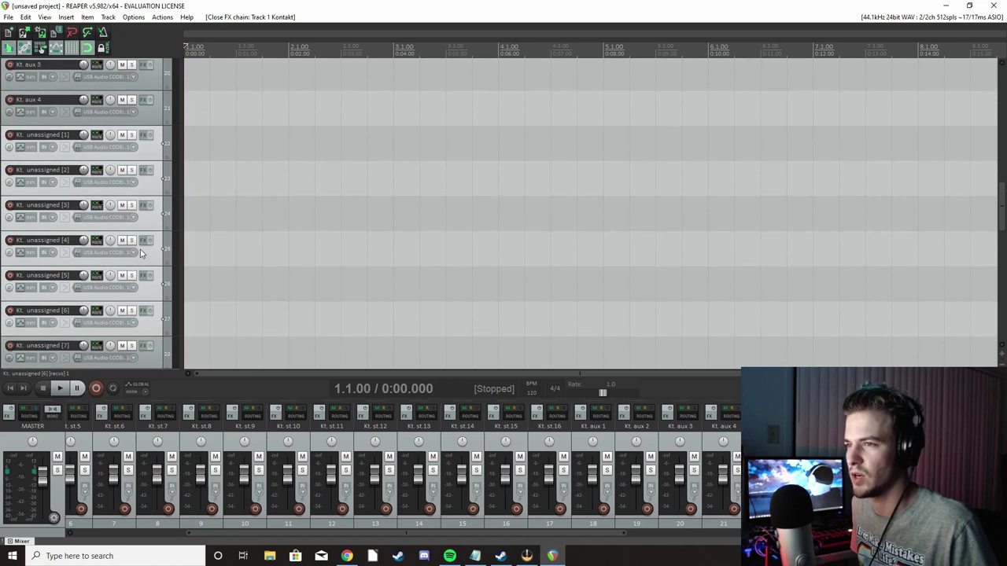
pyautogui.press('pagedown')
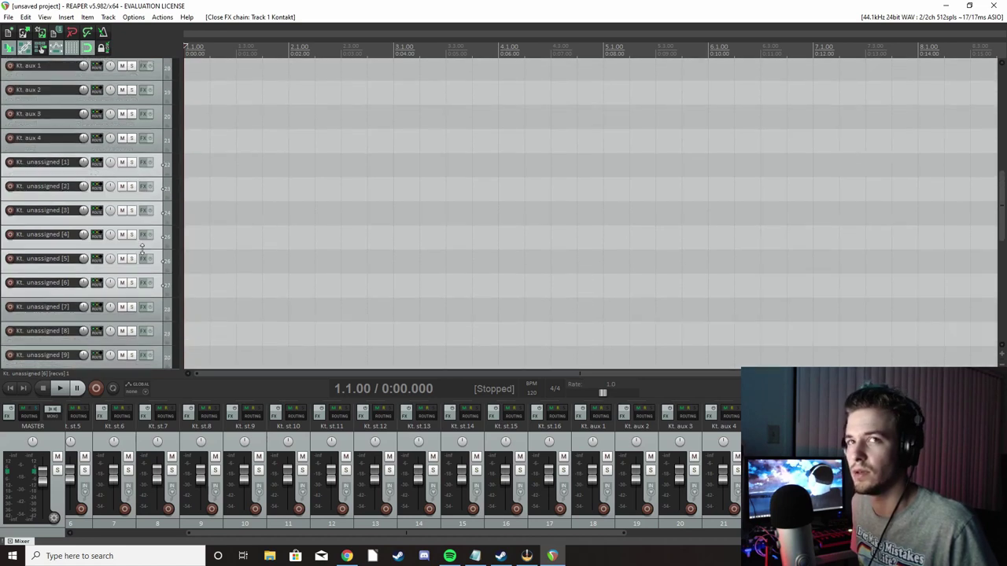
pyautogui.scroll(-3, 145, 253)
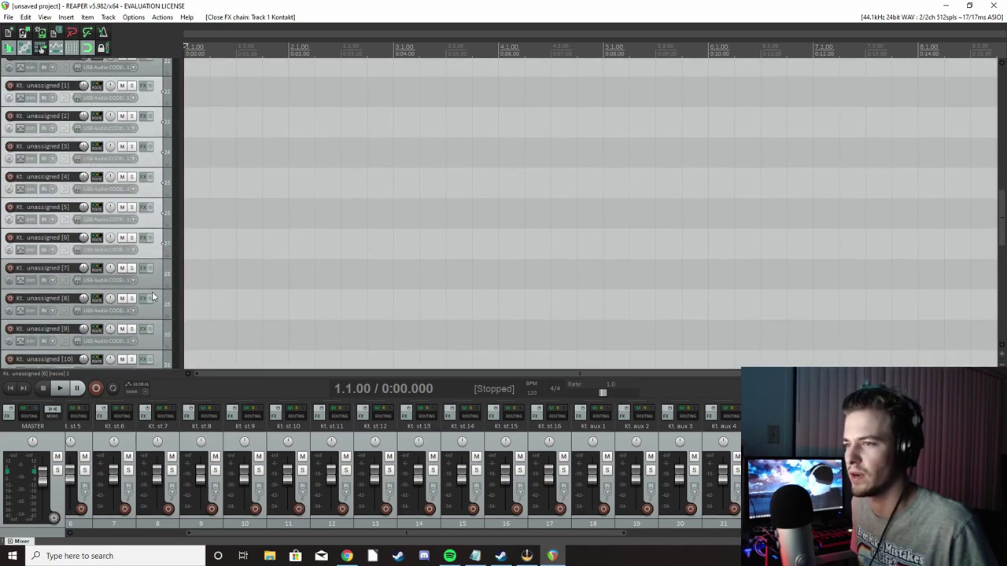
pyautogui.click(149, 253)
pyautogui.click(154, 284)
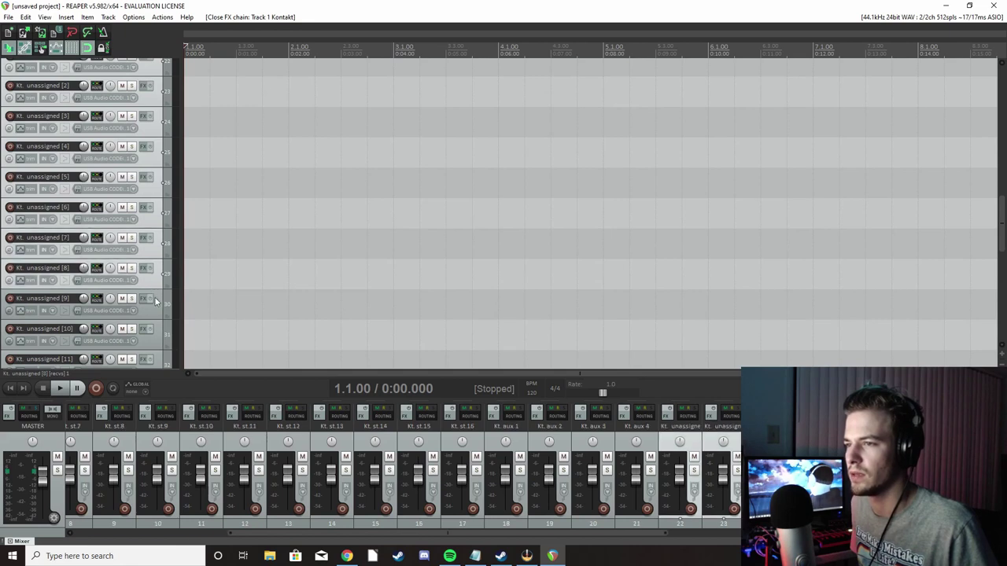
pyautogui.click(157, 315)
pyautogui.click(152, 346)
pyautogui.scroll(-3, 151, 346)
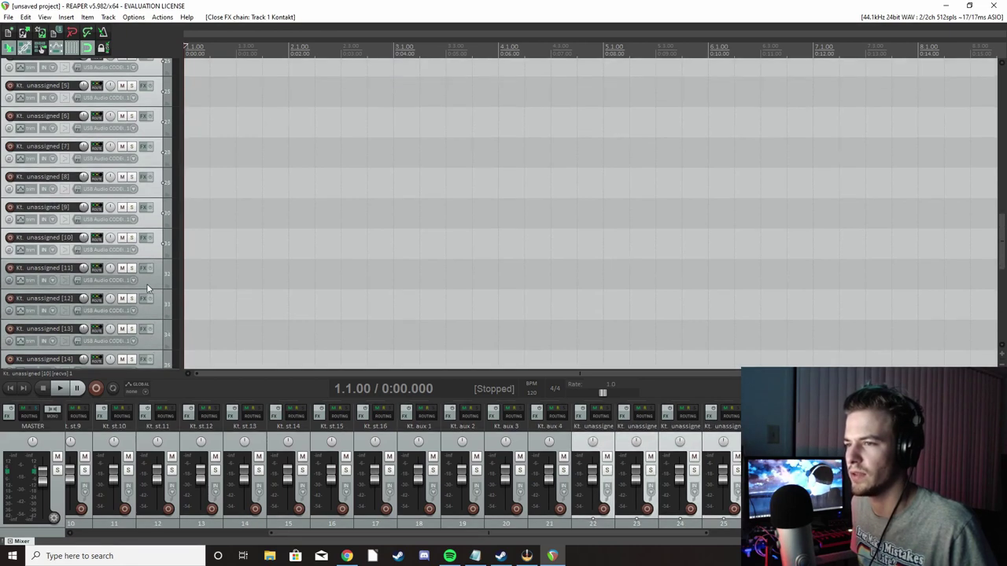
pyautogui.click(150, 287)
pyautogui.click(155, 317)
pyautogui.click(154, 344)
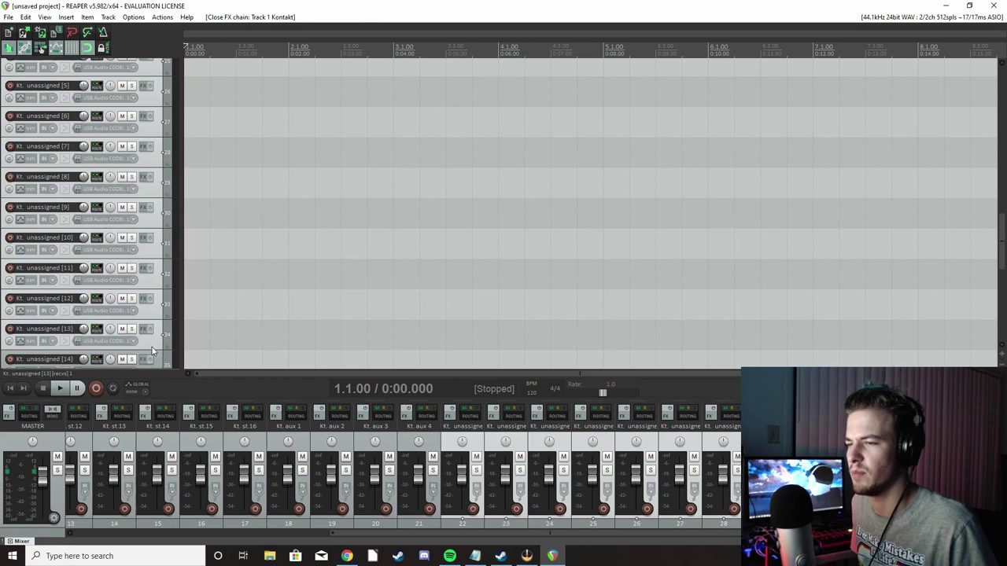
pyautogui.scroll(-2, 156, 335)
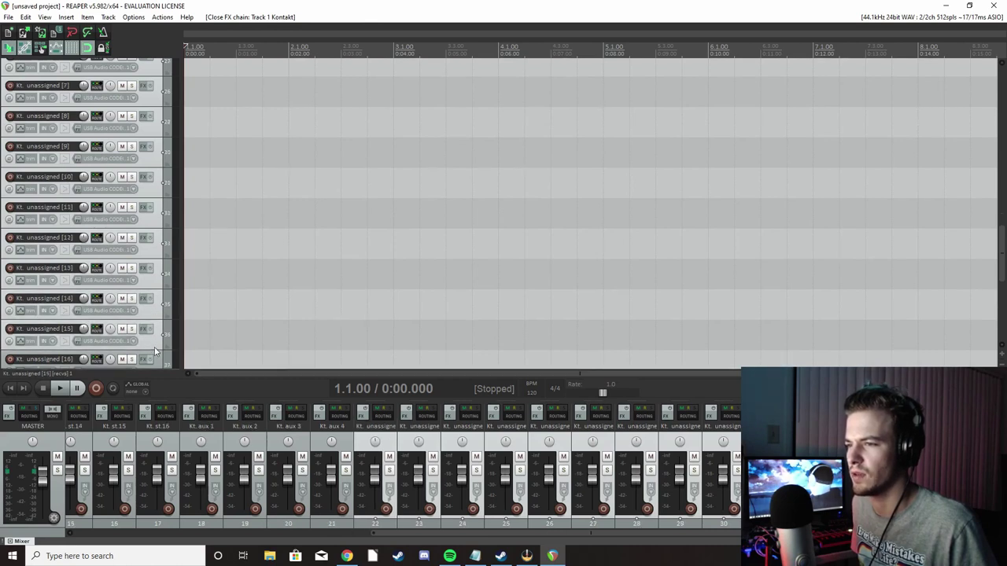
pyautogui.click(156, 329)
# - Add Kt. unassigned [16] through [24] to the selection
pyautogui.scroll(-4, 154, 315)
pyautogui.click(151, 250)
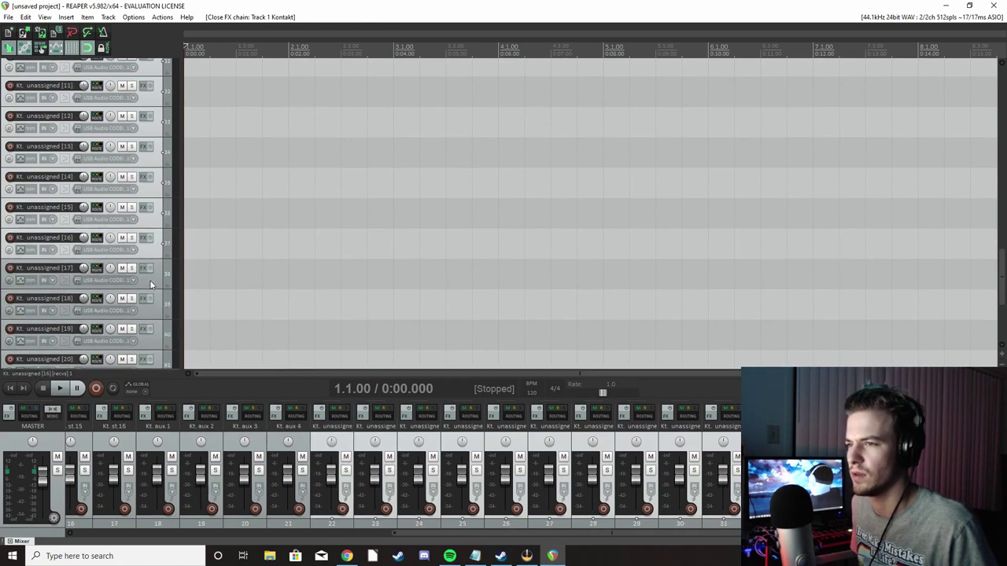
pyautogui.click(153, 282)
pyautogui.click(154, 315)
pyautogui.click(155, 346)
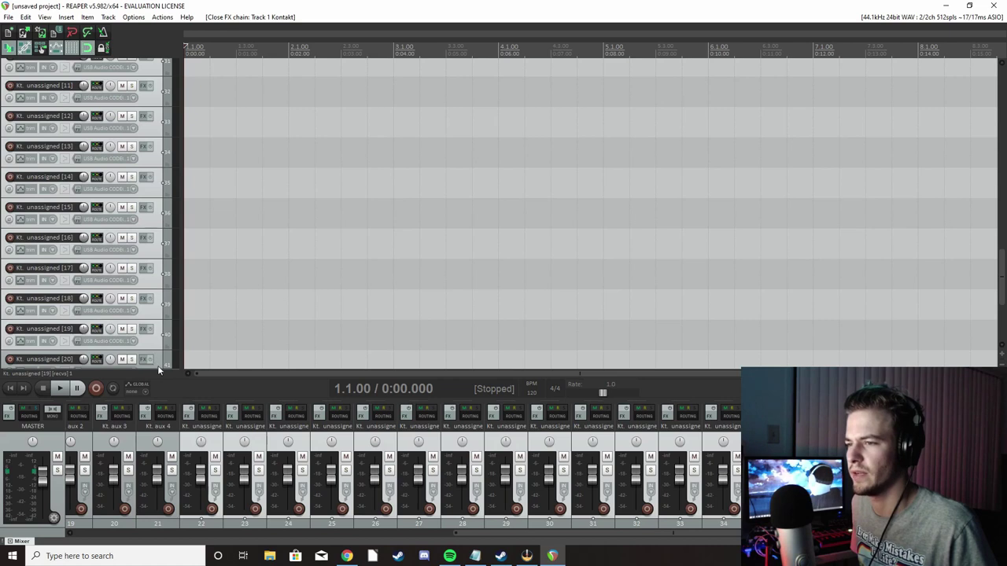
pyautogui.scroll(-4, 156, 315)
pyautogui.click(155, 258)
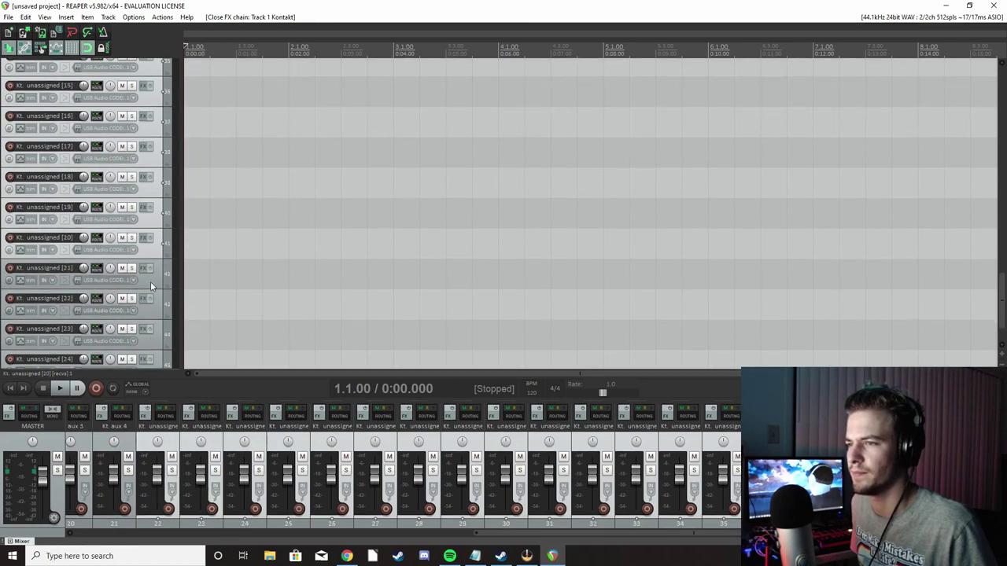
pyautogui.click(153, 285)
pyautogui.click(154, 315)
pyautogui.click(155, 344)
pyautogui.scroll(-2, 155, 350)
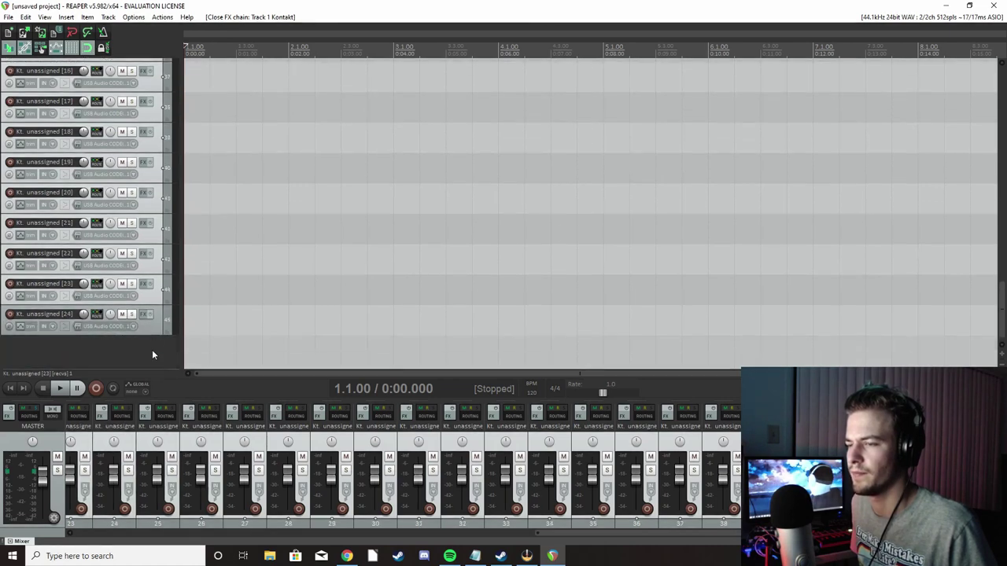
pyautogui.click(152, 329)
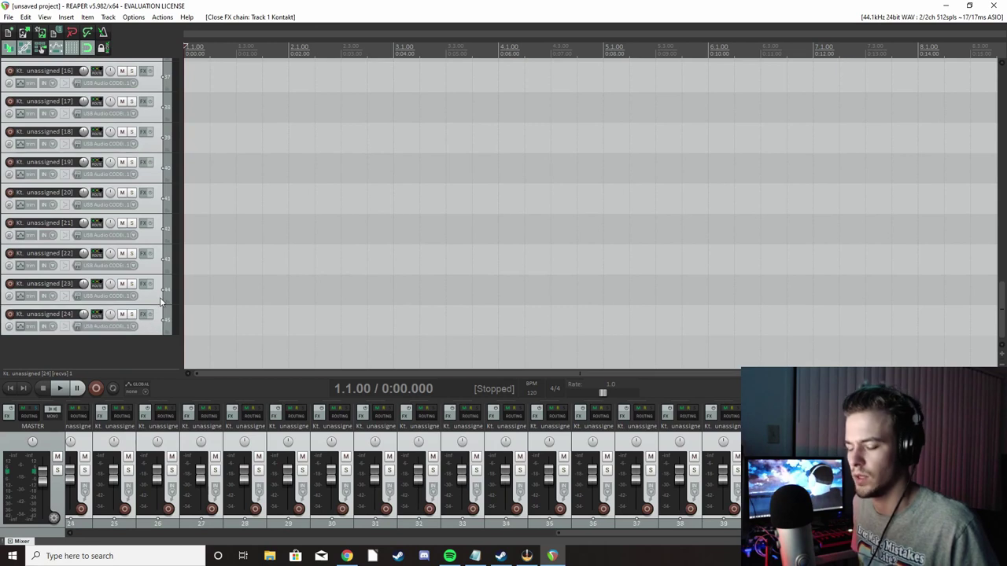
# - Delete the 24 selected unassigned tracks and confirm
pyautogui.press('Delete')
pyautogui.click(479, 308)
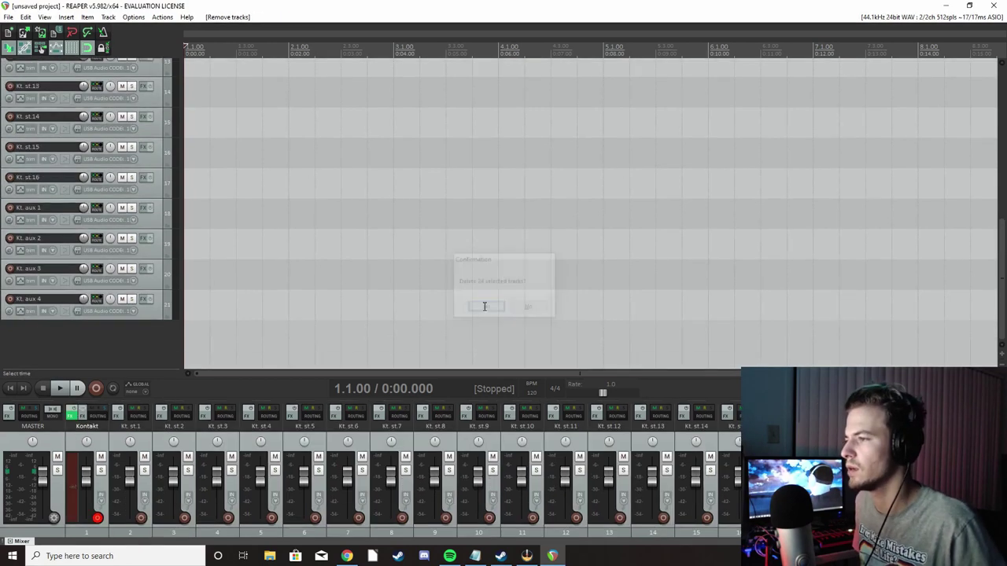
pyautogui.scroll(5, 109, 311)
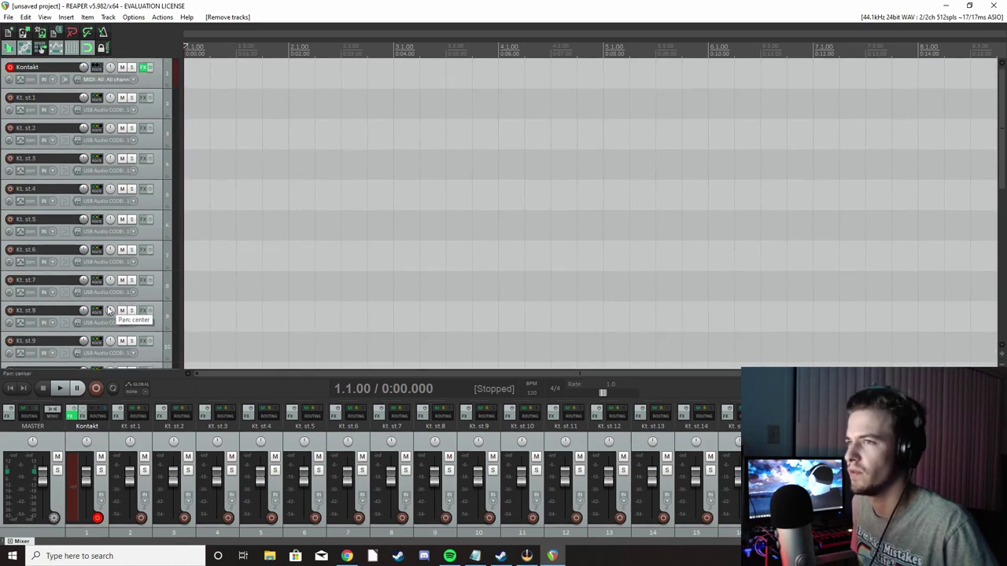
# - Browse the P4 library in Kontakt and untick Outputs in the Workspace menu
pyautogui.click(145, 67)
pyautogui.click(236, 333)
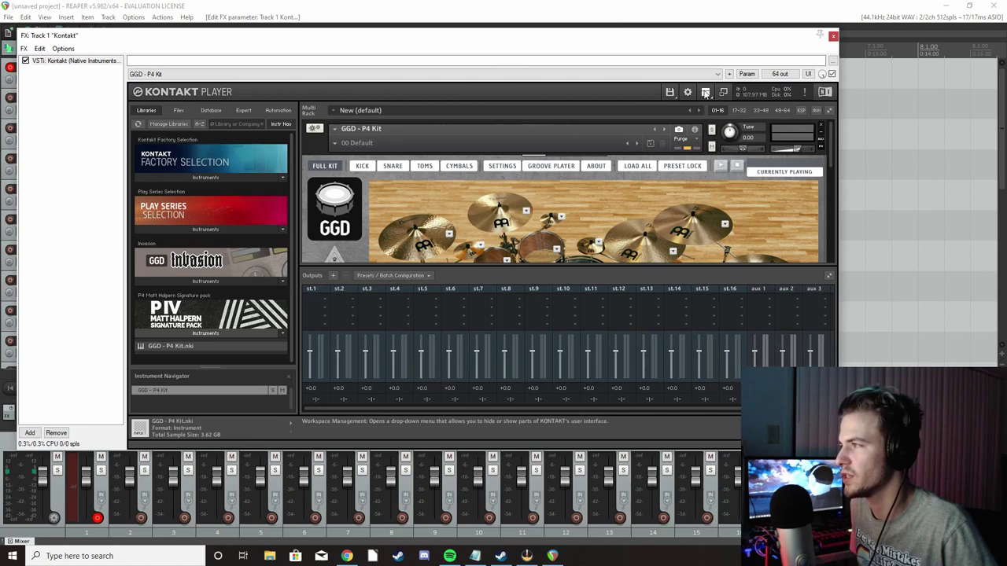
pyautogui.click(706, 92)
pyautogui.click(718, 133)
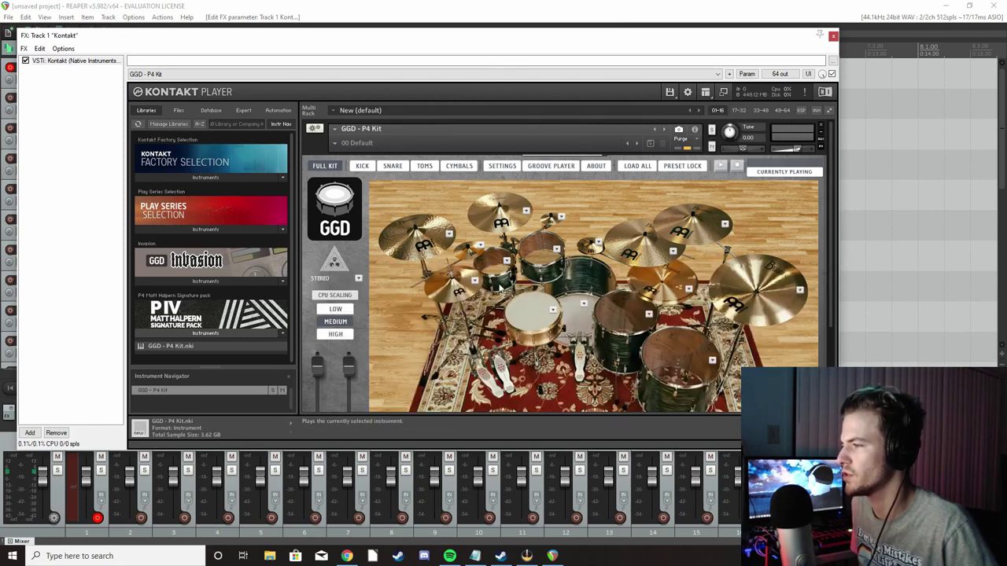
# - Audition the snare, toms, hi-hat and cymbals in the GGD P4 kit view
pyautogui.click(521, 313)
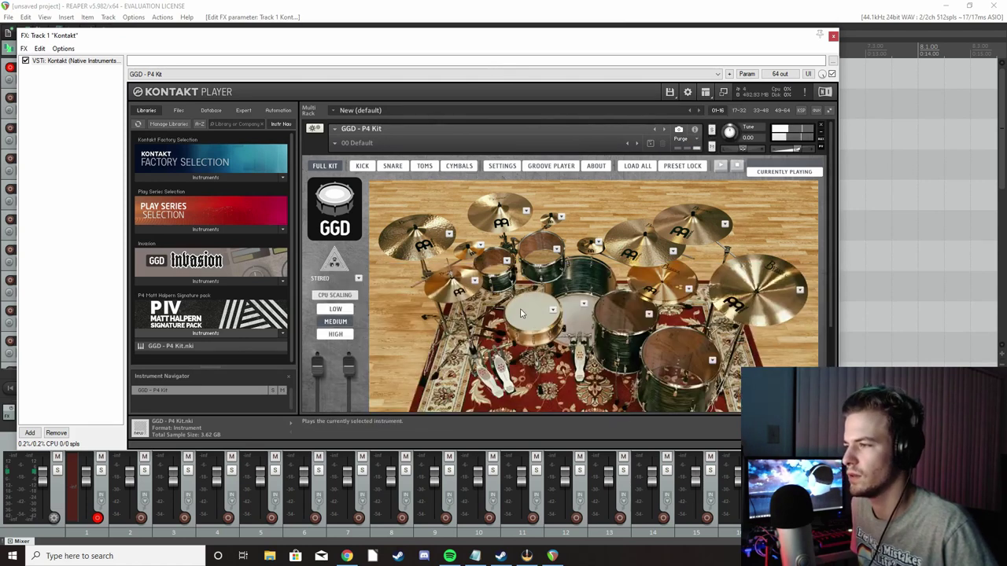
pyautogui.click(493, 262)
pyautogui.click(460, 281)
pyautogui.click(413, 248)
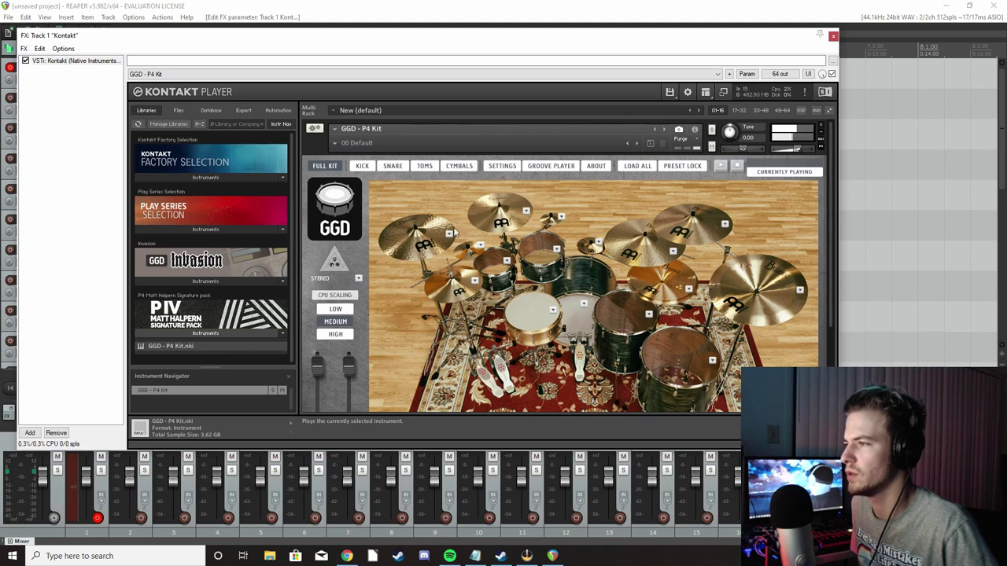
pyautogui.click(491, 225)
pyautogui.click(537, 249)
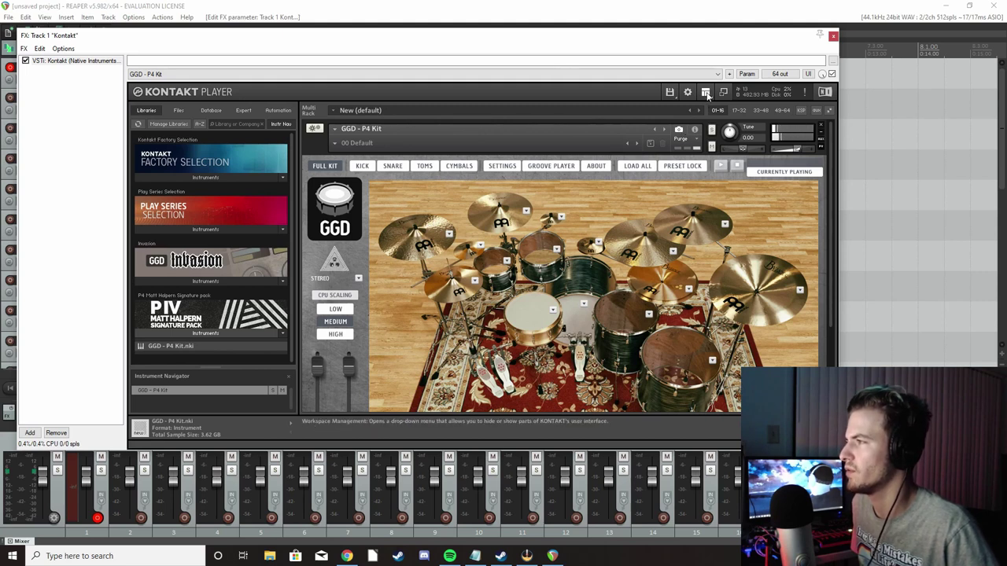
# - Re-enable Kontakt's Outputs panel from the Workspace menu and shift the Kontakt window slightly
pyautogui.click(706, 93)
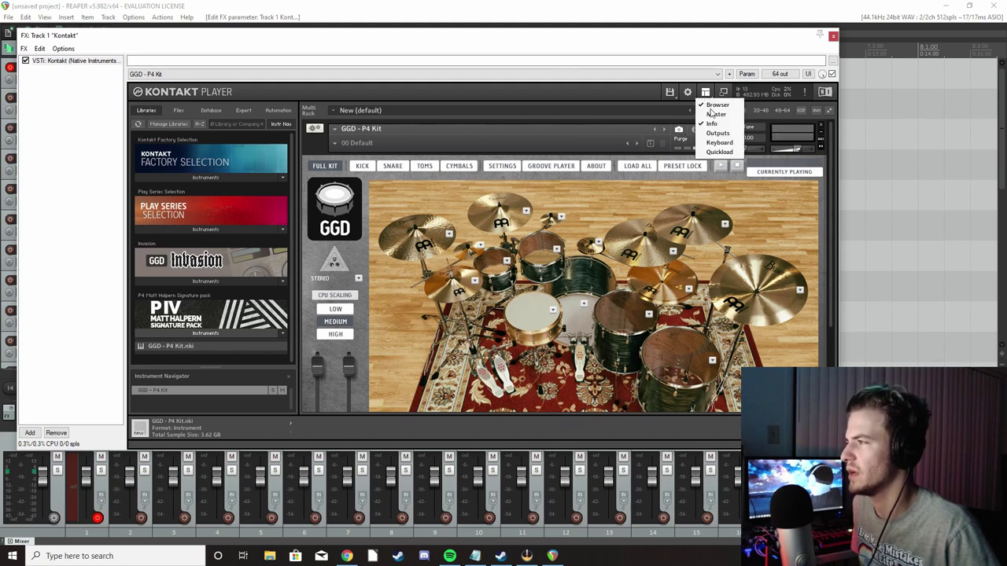
pyautogui.click(716, 134)
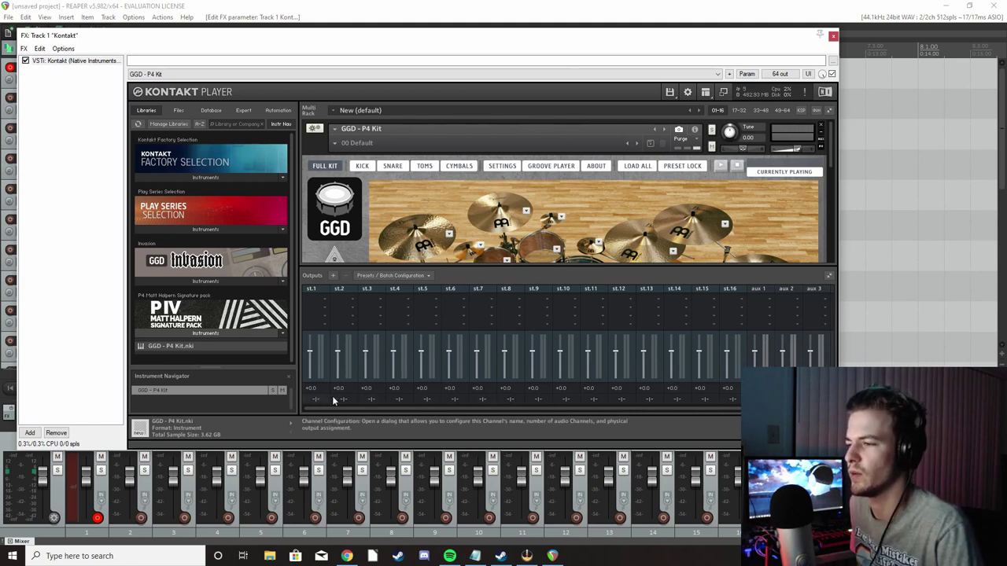
pyautogui.moveTo(314, 34); pyautogui.dragTo(431, 58)
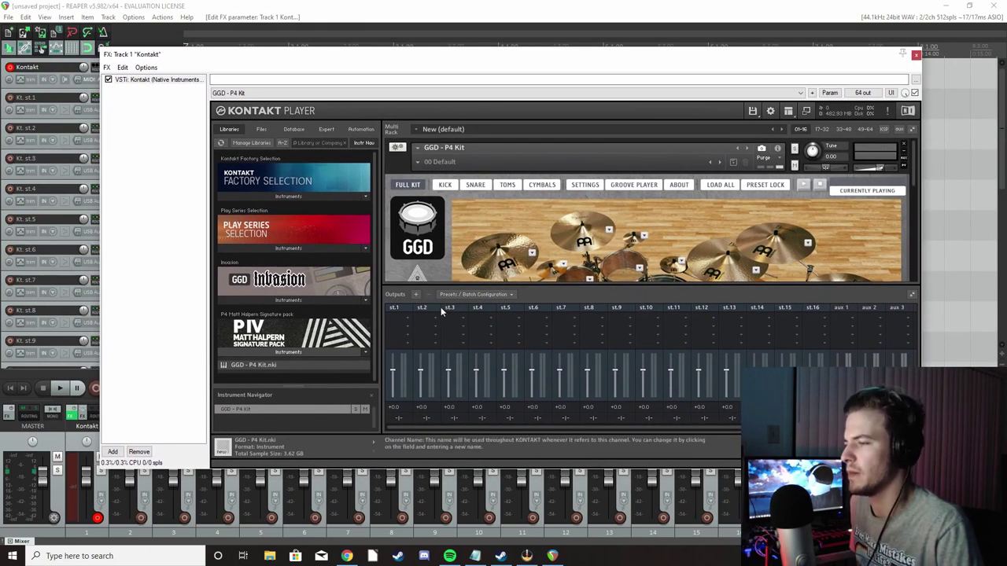
pyautogui.click(788, 110)
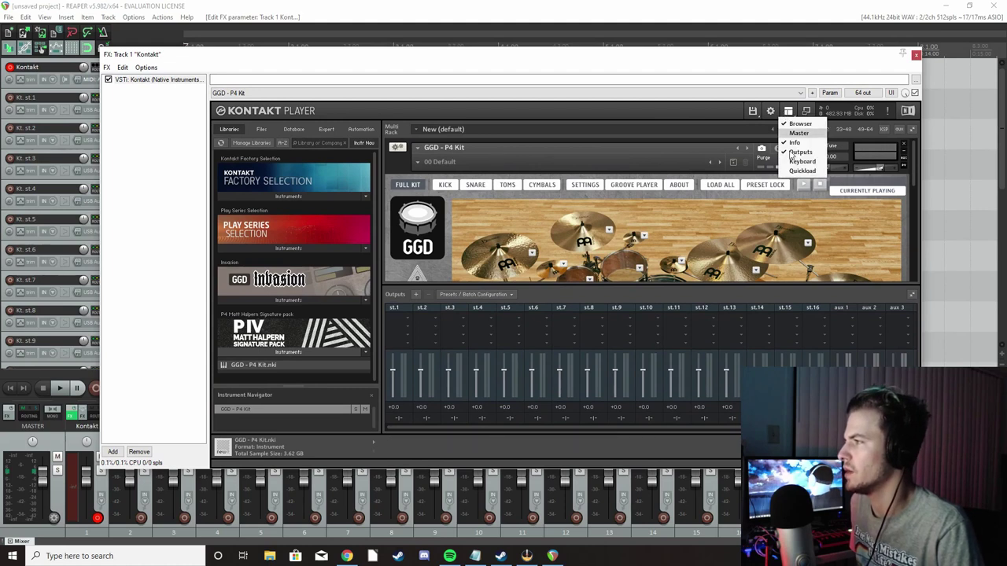
pyautogui.click(569, 294)
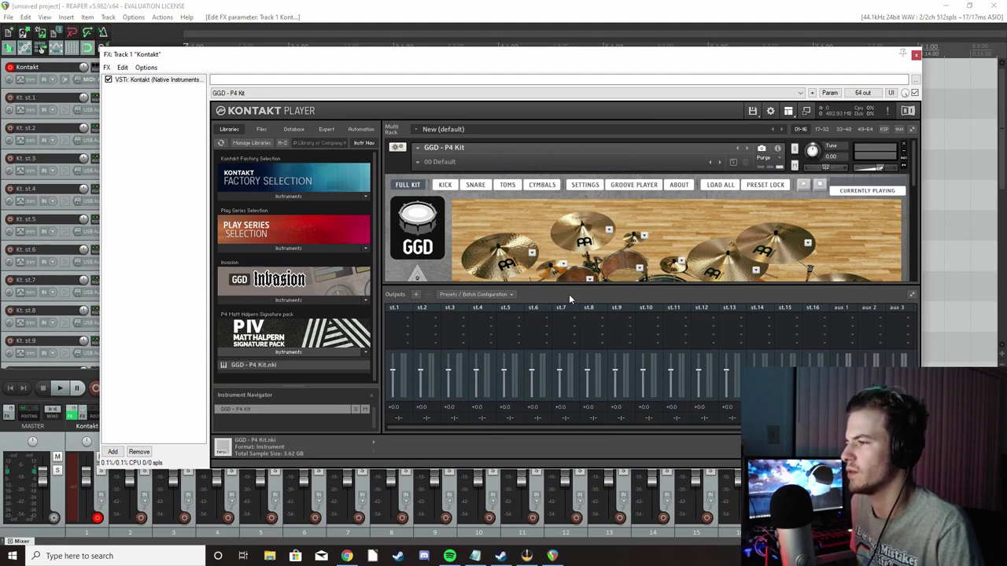
# - Create 16 stereo output channels replacing existing ones, starting at host output Kt. st.1 [1]
pyautogui.click(414, 296)
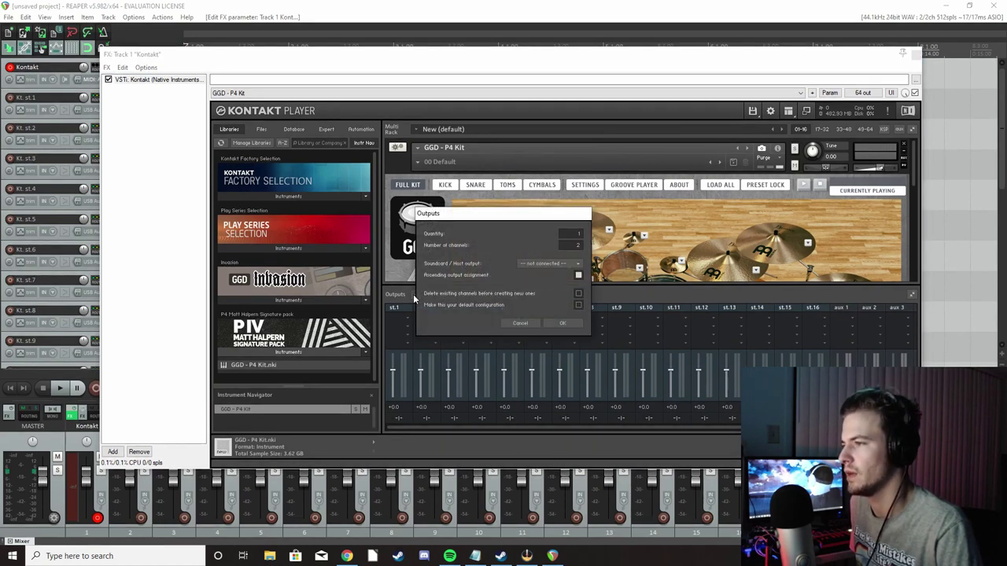
pyautogui.moveTo(575, 232); pyautogui.dragTo(574, 226)
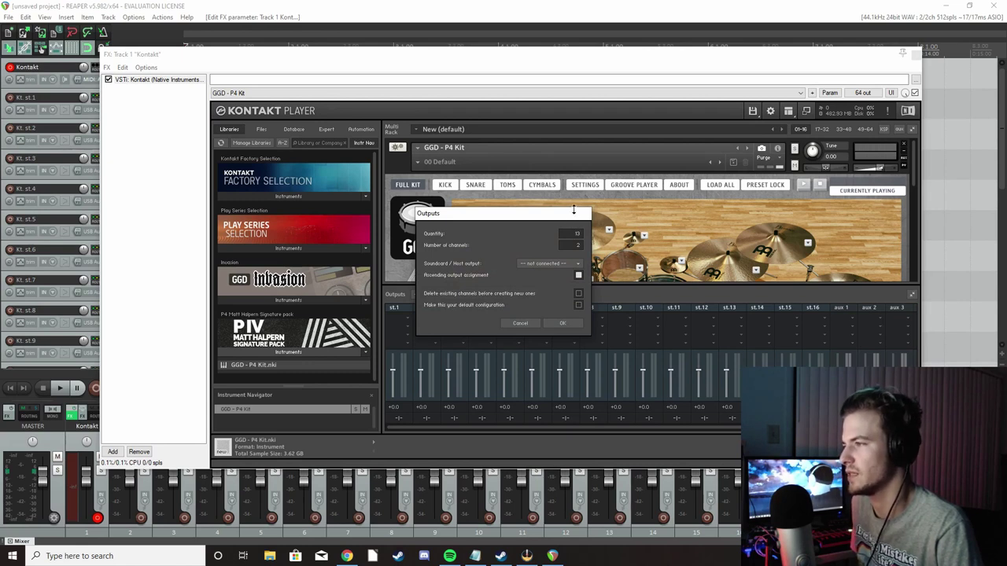
pyautogui.moveTo(573, 209); pyautogui.dragTo(574, 205)
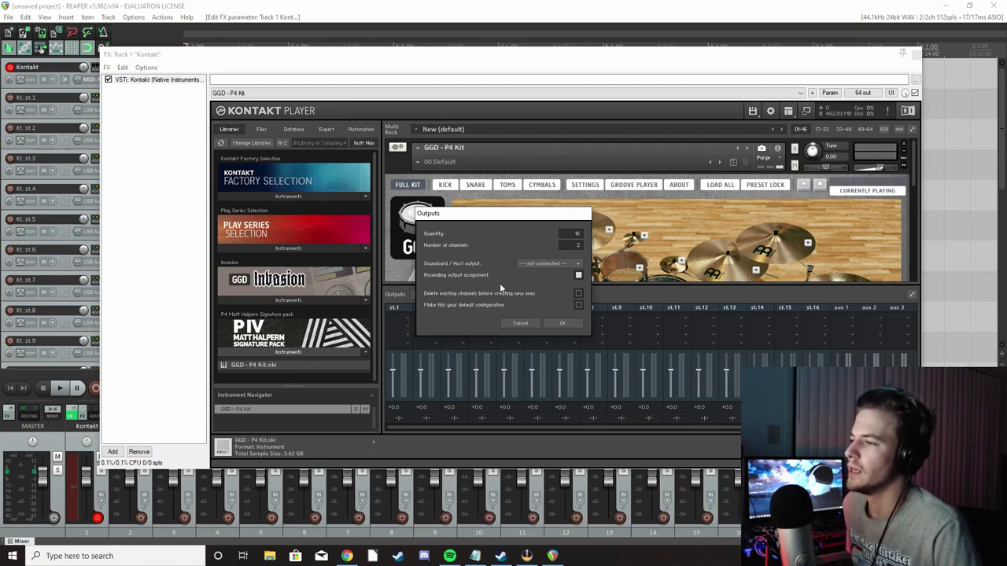
pyautogui.click(578, 294)
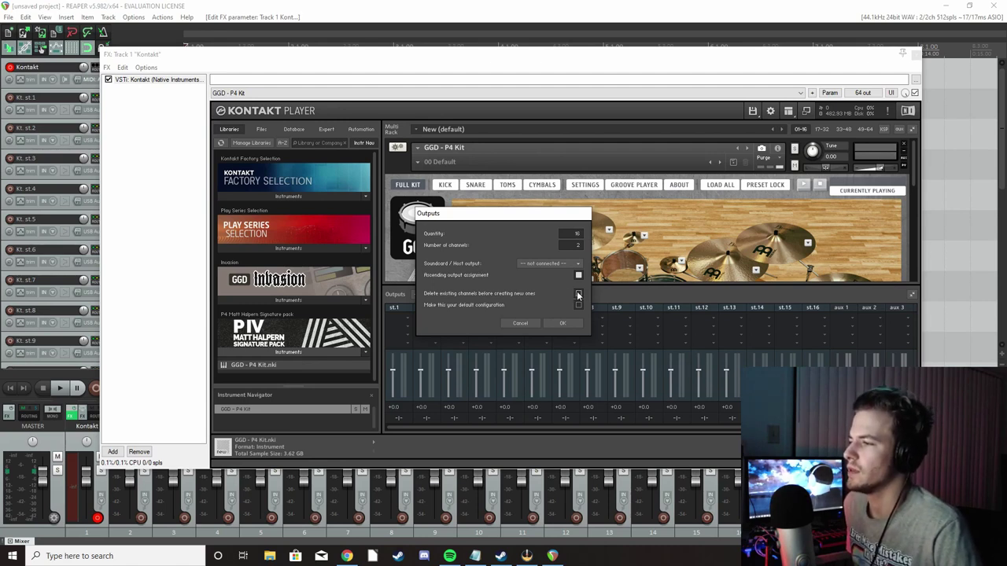
pyautogui.click(522, 264)
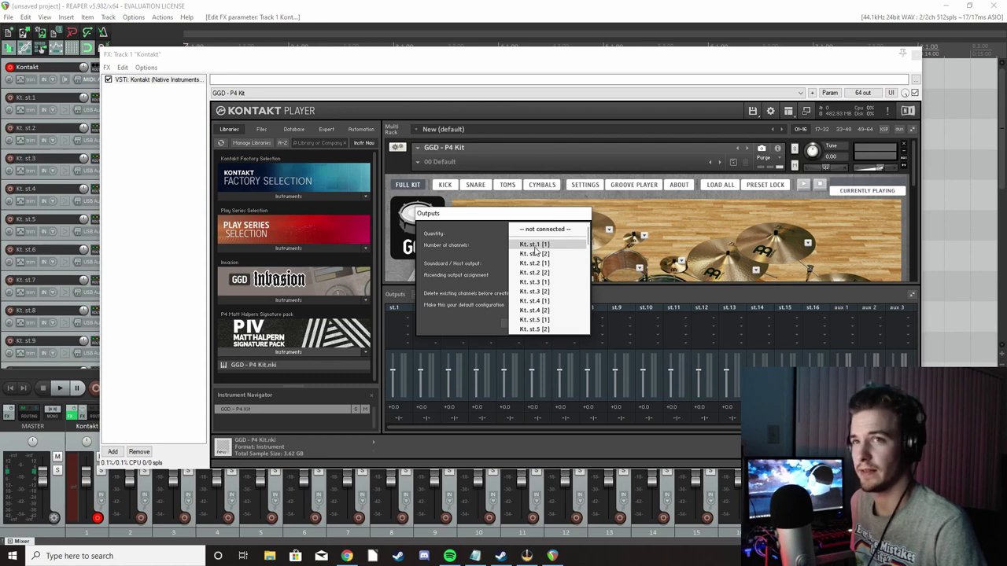
pyautogui.click(535, 246)
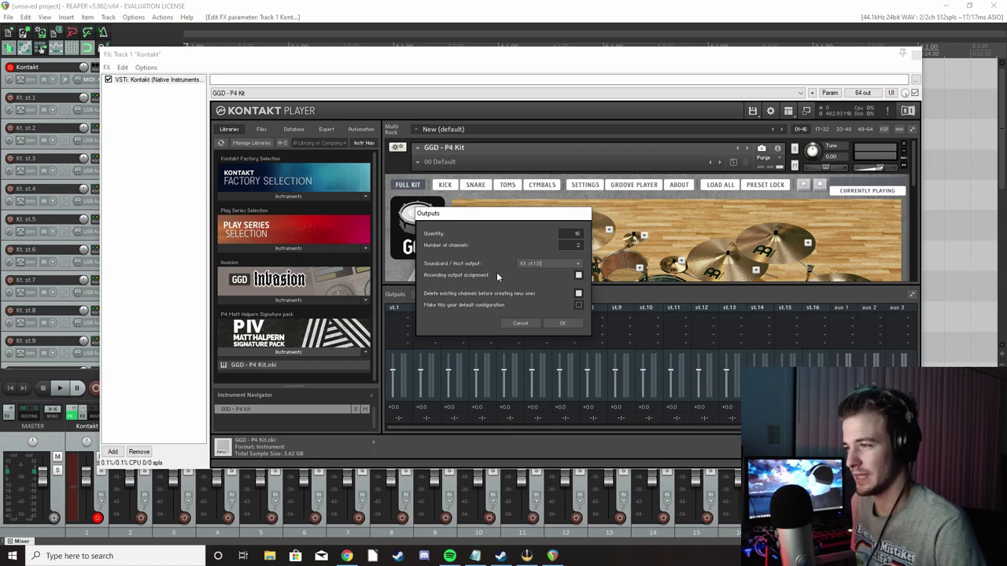
pyautogui.click(563, 324)
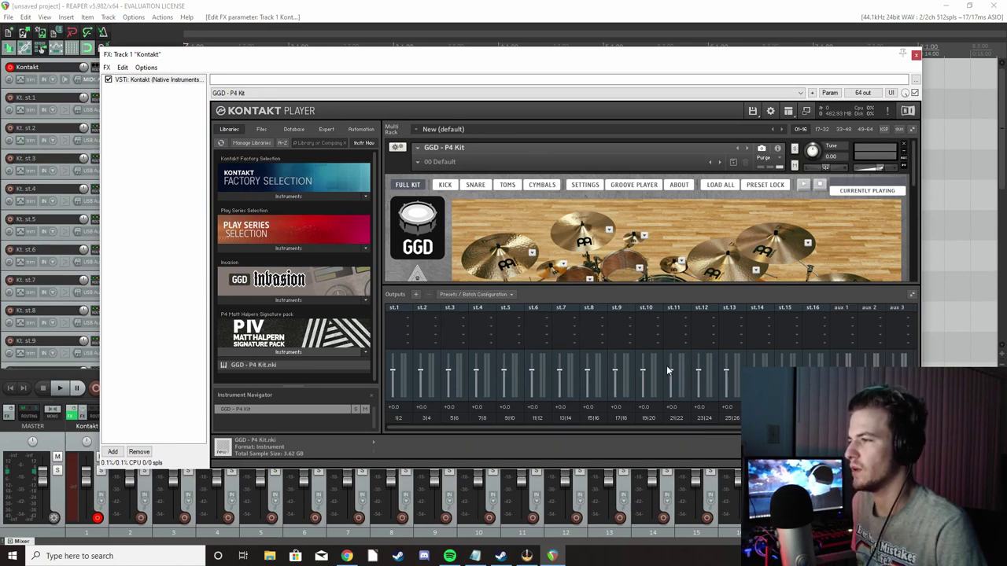
# - Move the Kontakt window right and scroll the track list down to the aux tracks
pyautogui.moveTo(344, 56); pyautogui.dragTo(442, 87)
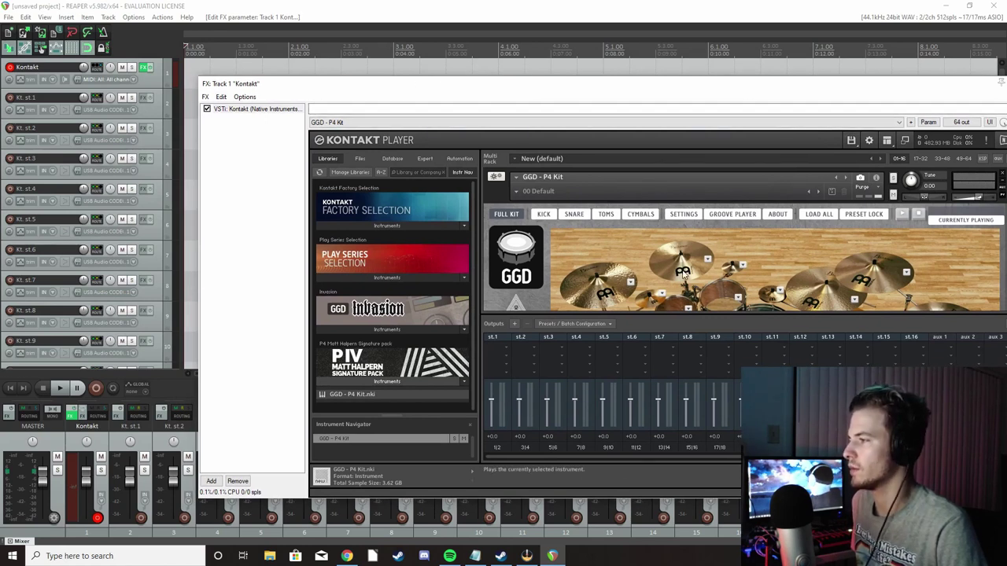
pyautogui.scroll(-1, 657, 277)
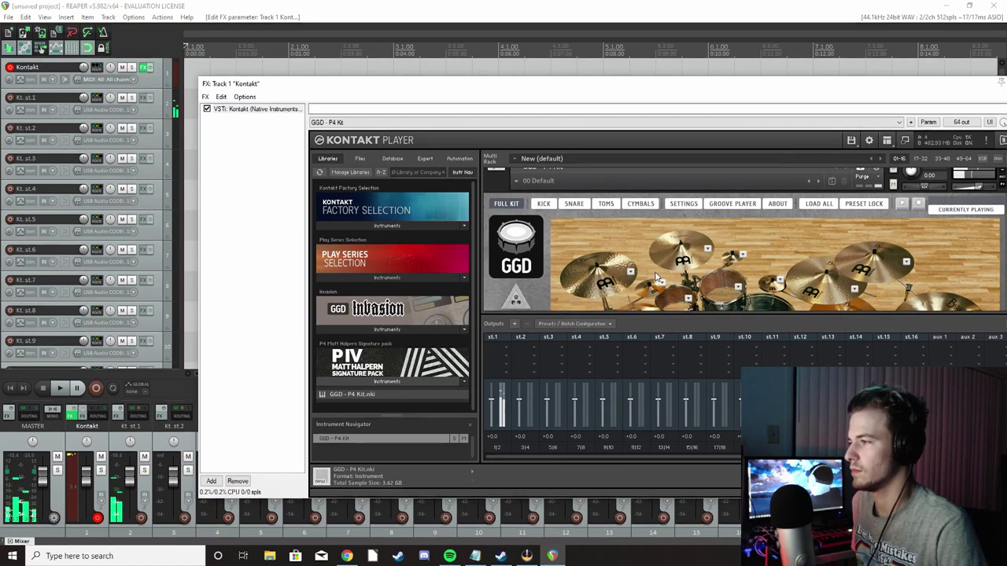
pyautogui.scroll(-3, 657, 277)
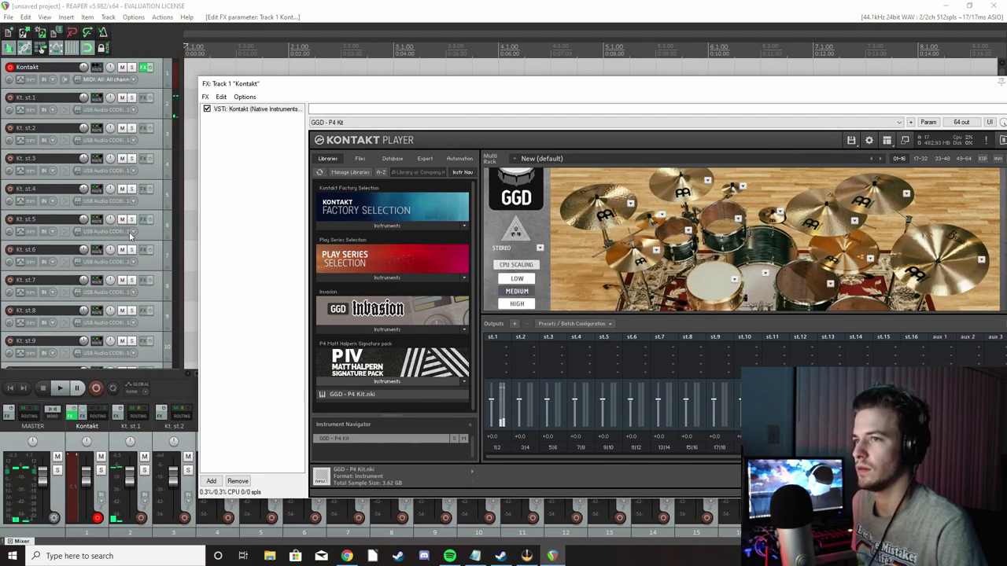
pyautogui.scroll(-5, 131, 234)
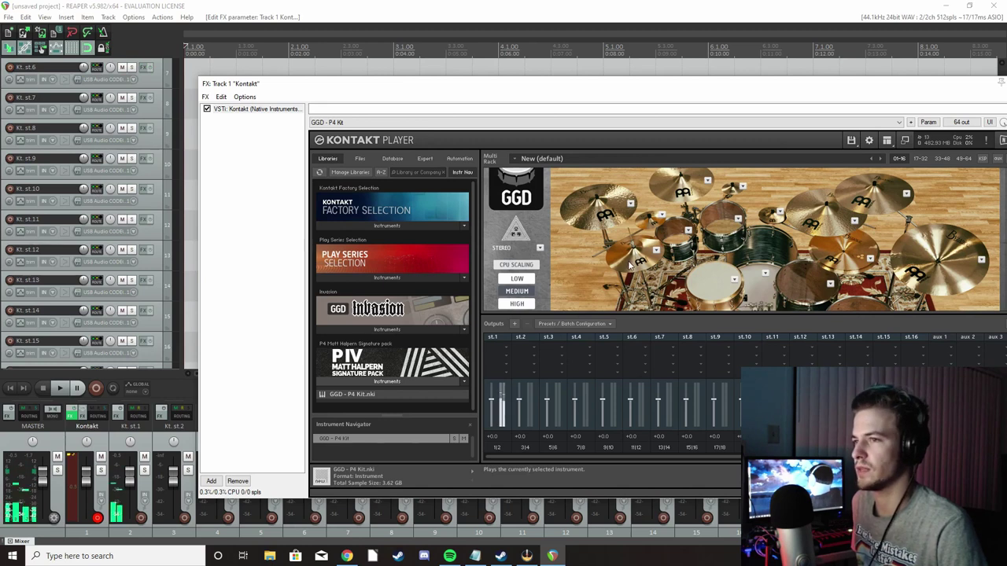
pyautogui.scroll(-4, 179, 281)
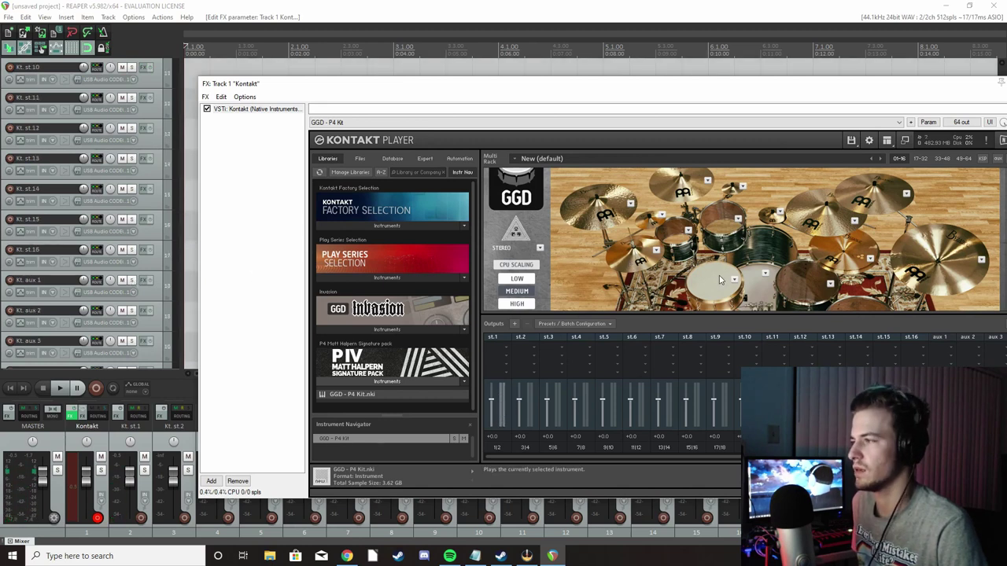
pyautogui.scroll(-2, 118, 236)
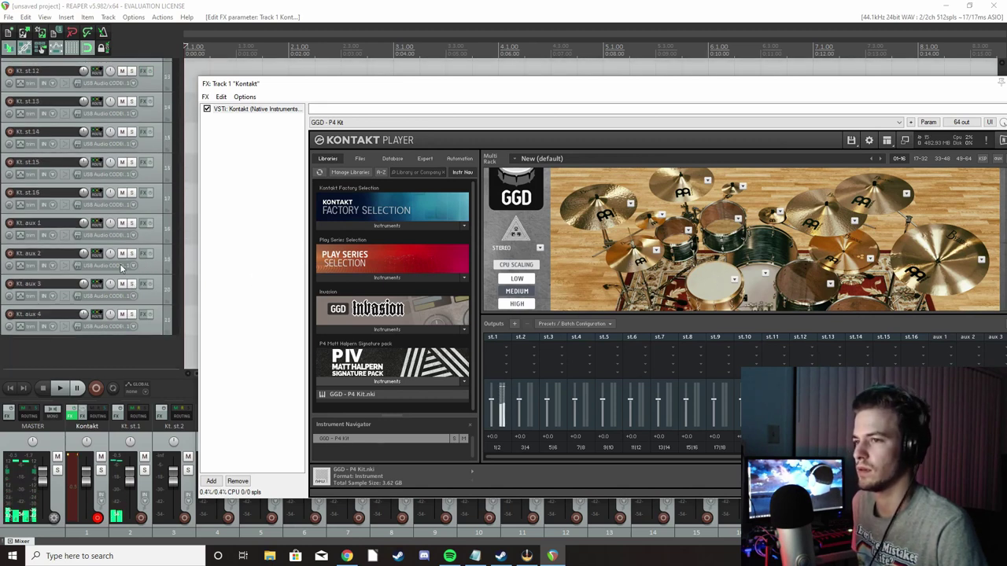
# - Play the kick four times to confirm it meters on Master, Kontakt and st.1
pyautogui.click(703, 292)
pyautogui.click(716, 293)
pyautogui.click(732, 293)
pyautogui.click(751, 295)
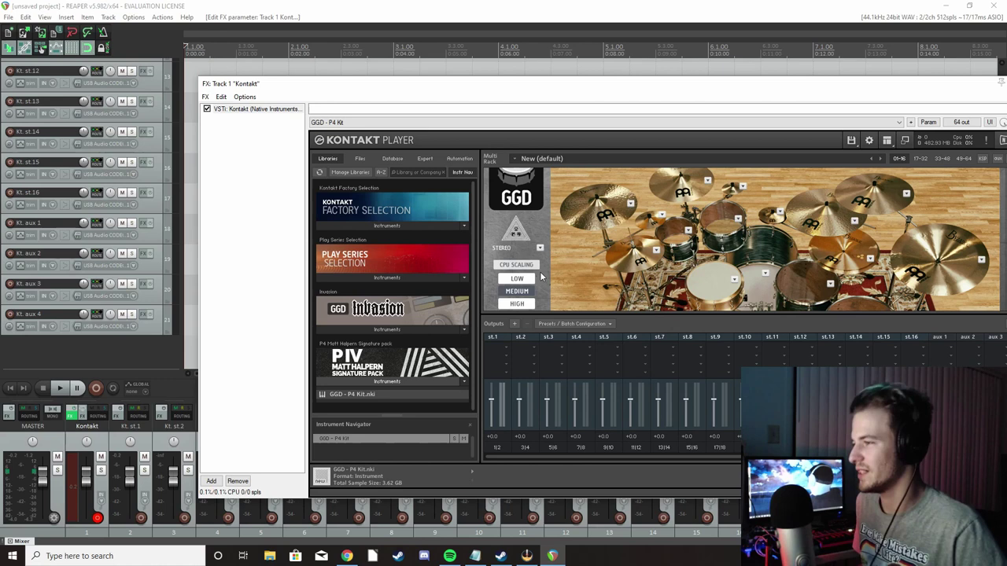
pyautogui.scroll(-2, 609, 280)
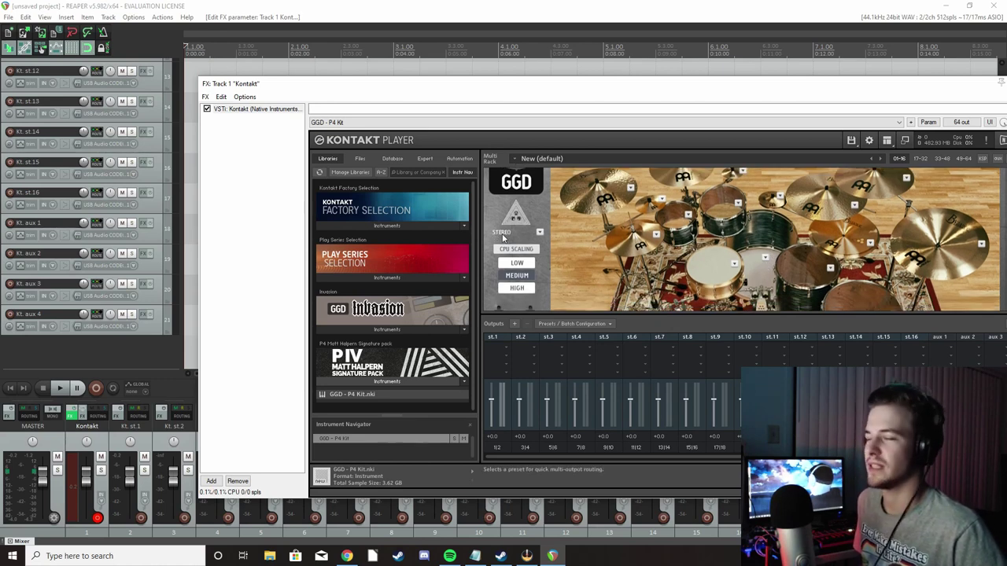
# - Test a few drums, then switch the kit's output mode to MULTI OUT ADV
pyautogui.click(633, 250)
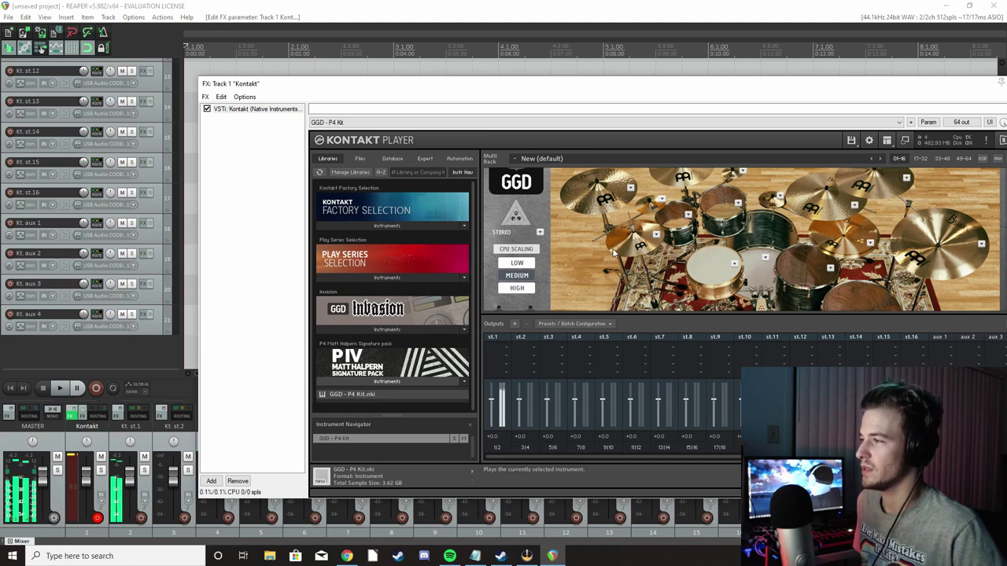
pyautogui.click(645, 211)
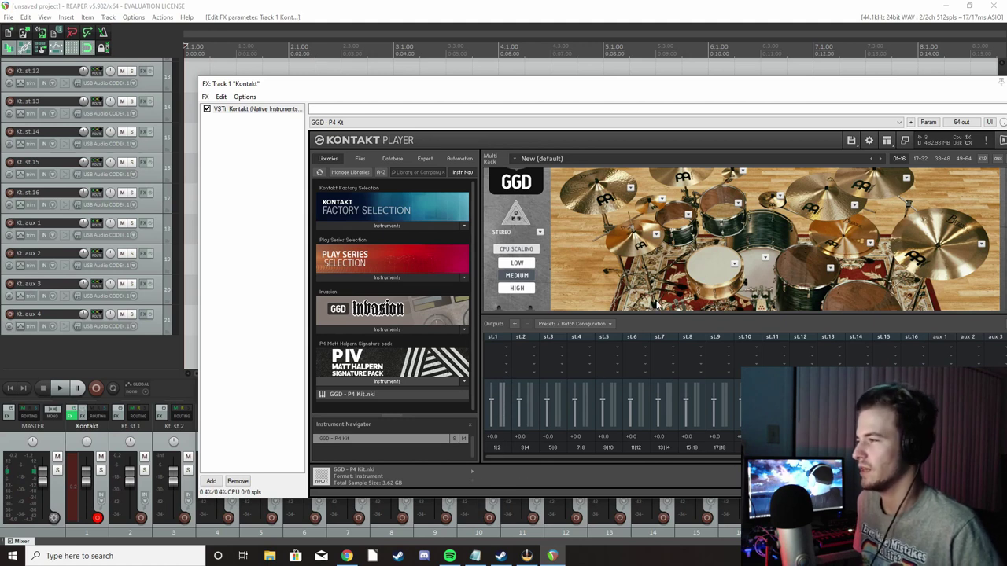
pyautogui.click(693, 223)
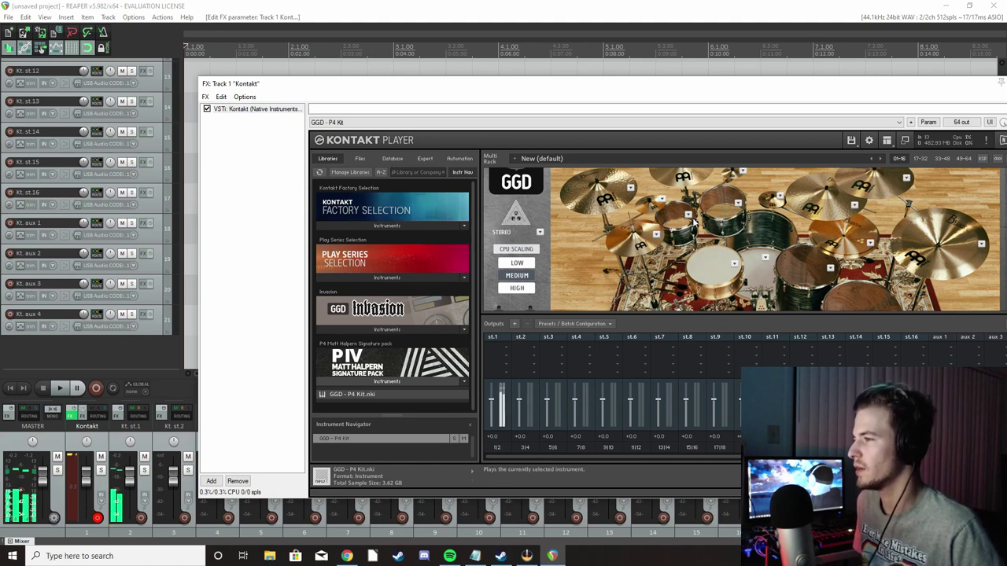
pyautogui.click(539, 232)
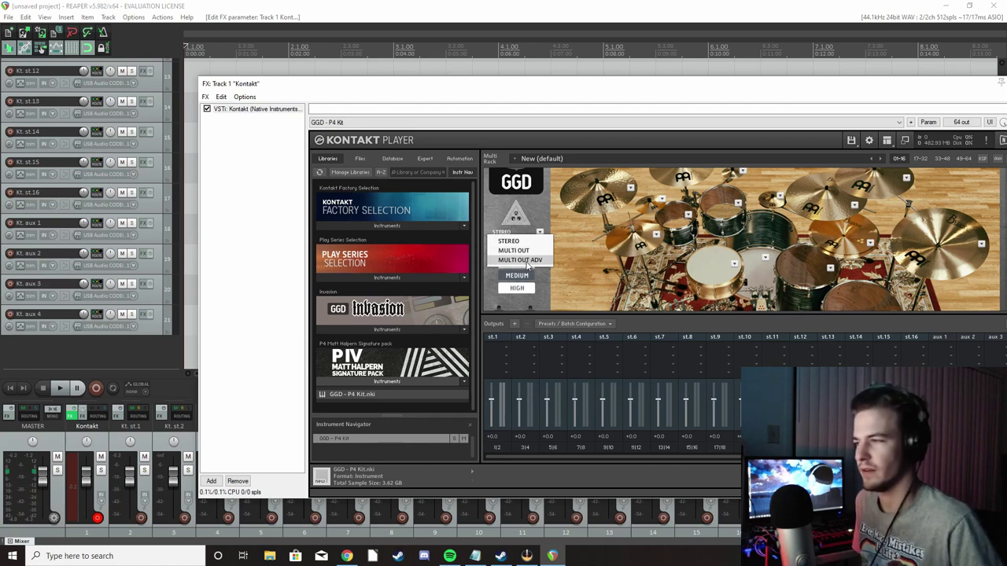
pyautogui.click(527, 261)
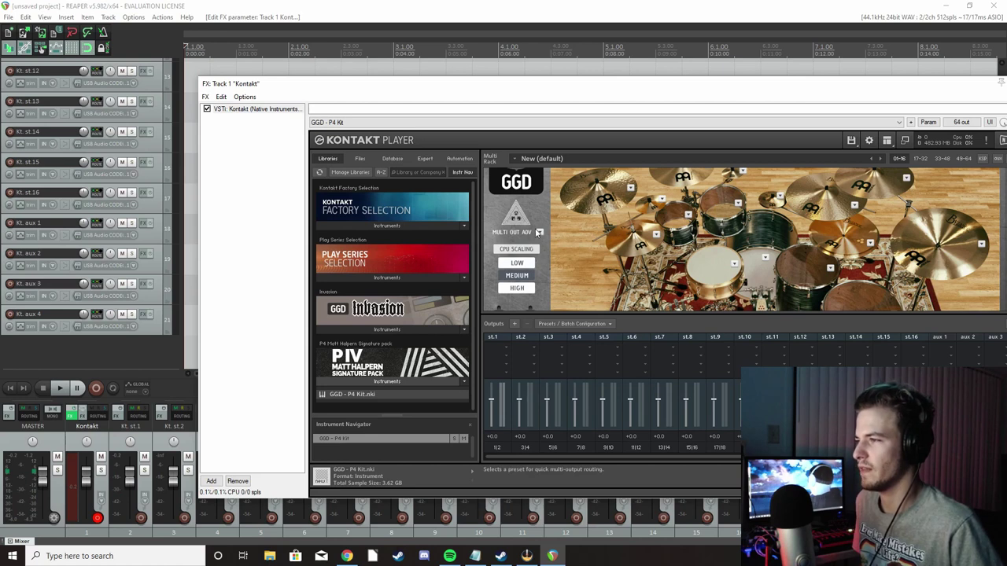
# - Play the snare, toms and right cymbal to confirm each reaches its own output
pyautogui.click(700, 274)
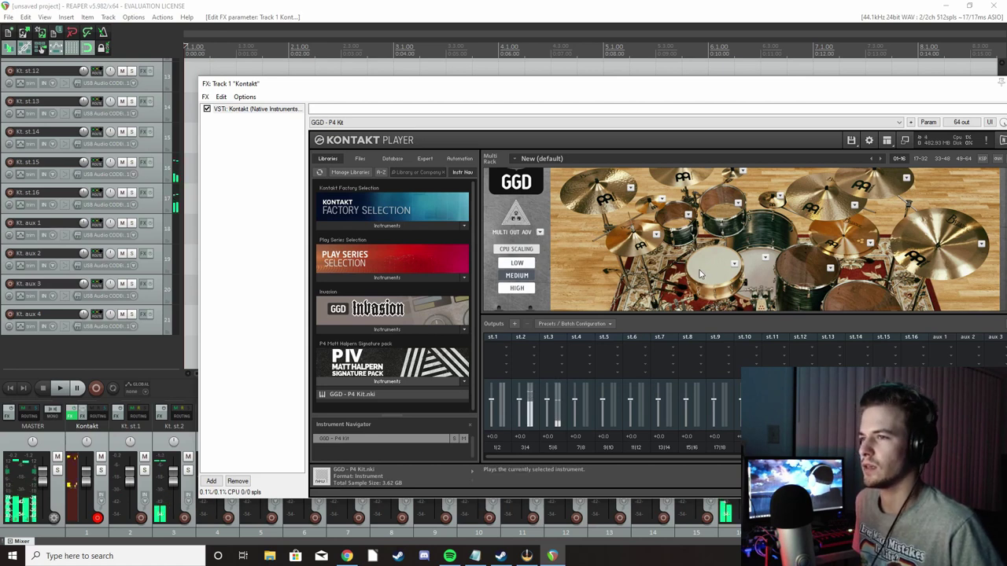
pyautogui.click(694, 223)
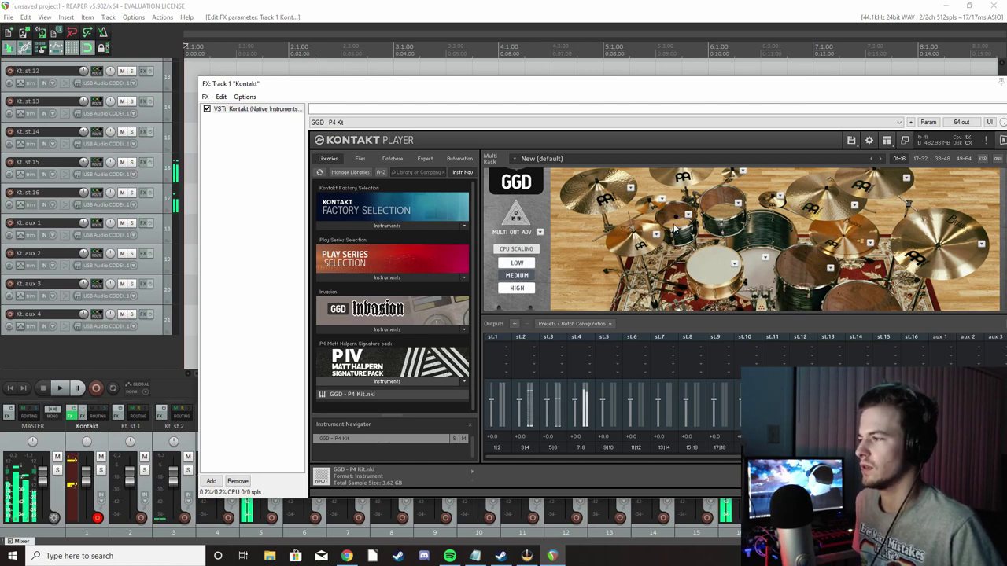
pyautogui.click(735, 211)
pyautogui.click(772, 208)
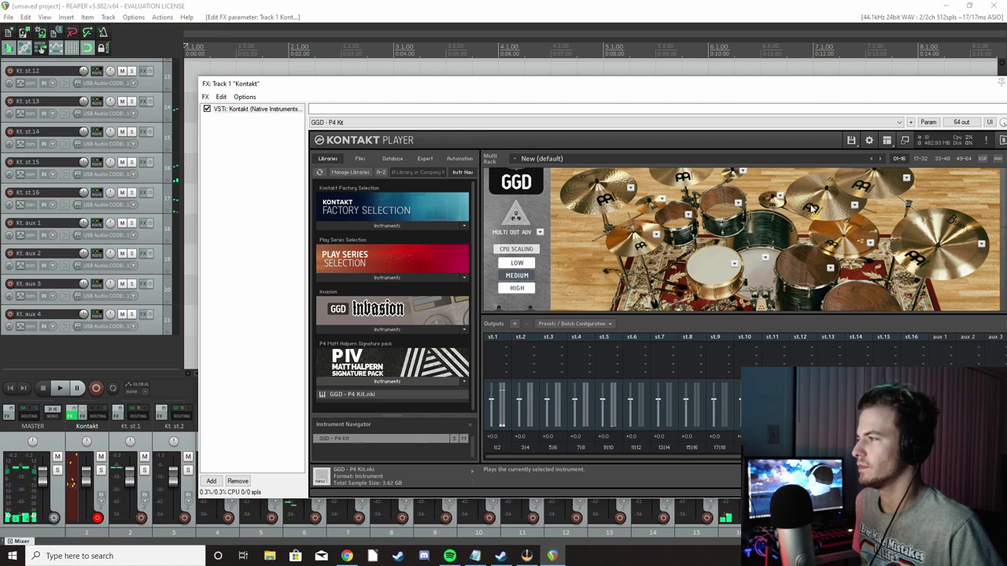
pyautogui.click(917, 258)
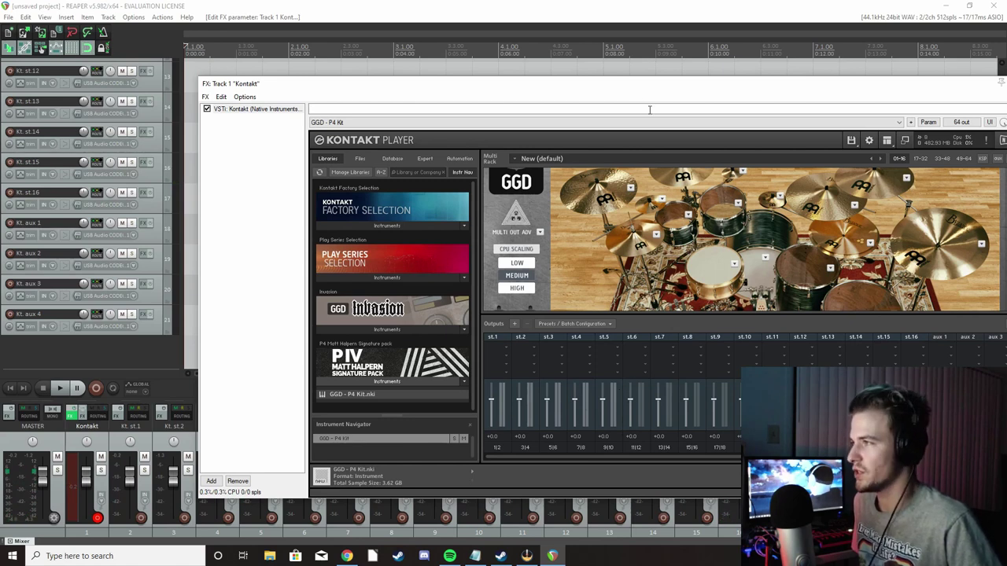
pyautogui.moveTo(622, 85); pyautogui.dragTo(554, 71)
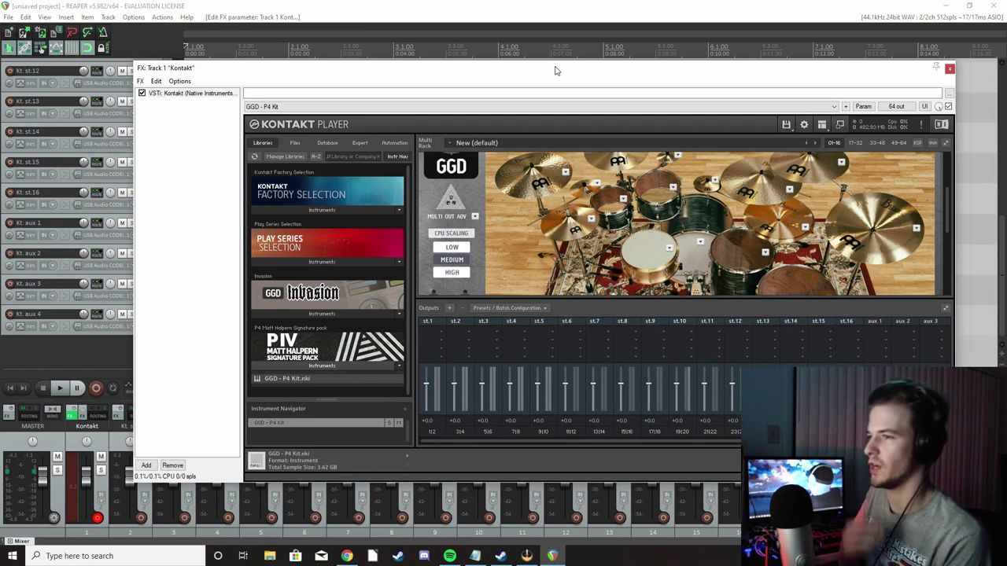
# - Set Kontakt CPU scaling to Low, hide its Outputs panel, and close the FX: Track 1 window
pyautogui.click(452, 248)
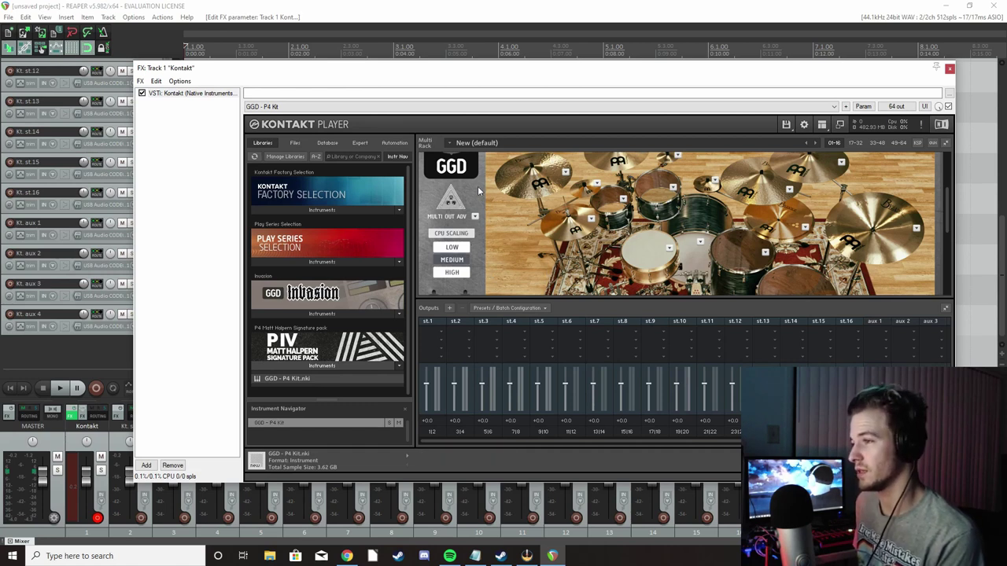
pyautogui.click(815, 150)
pyautogui.click(832, 173)
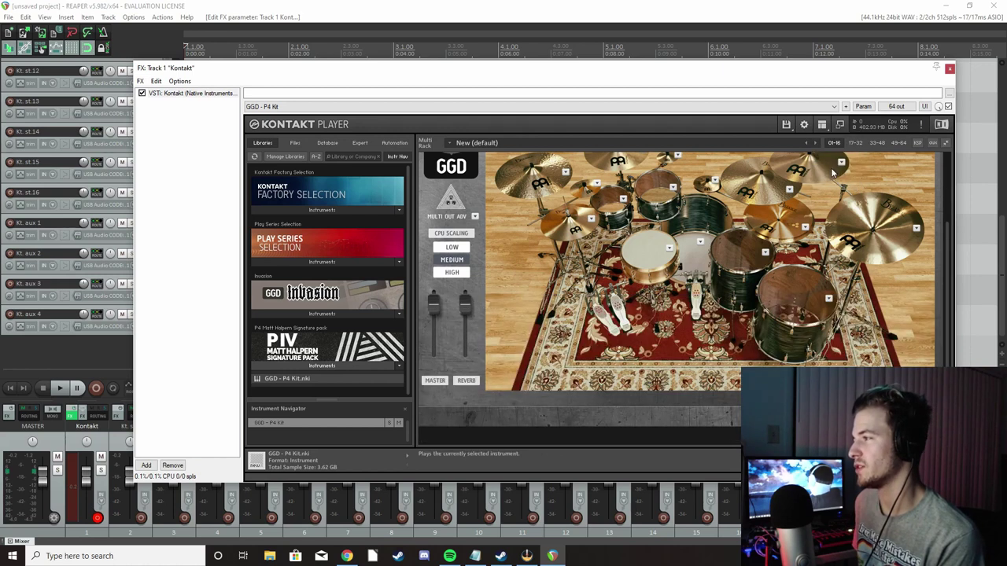
pyautogui.scroll(1, 608, 284)
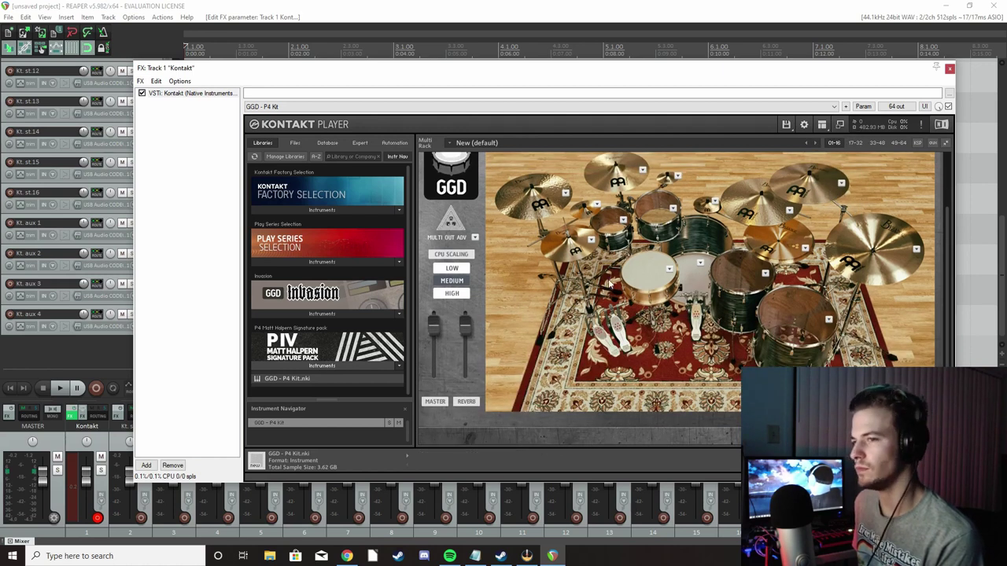
pyautogui.click(949, 70)
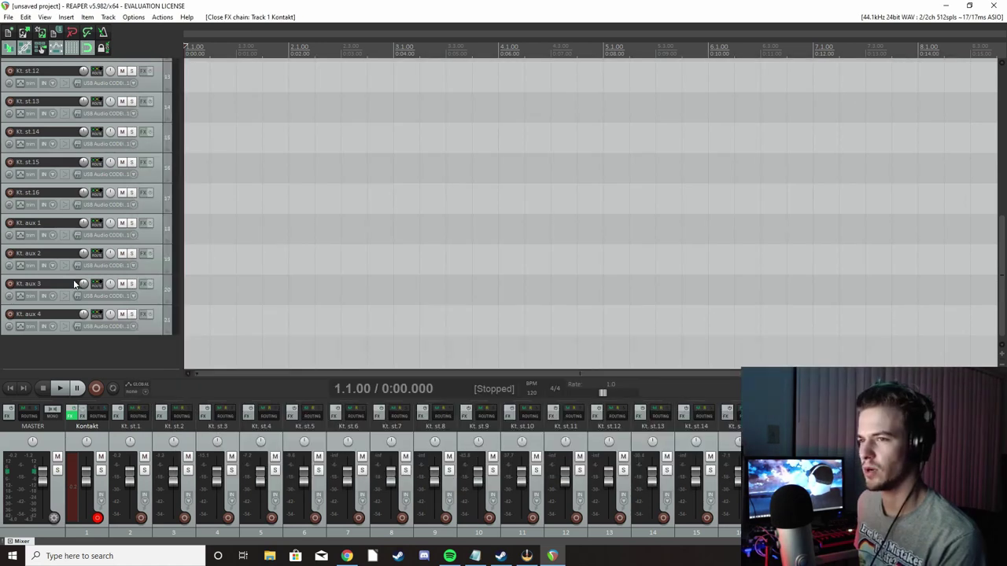
pyautogui.scroll(-1, 76, 283)
pyautogui.scroll(1, 75, 283)
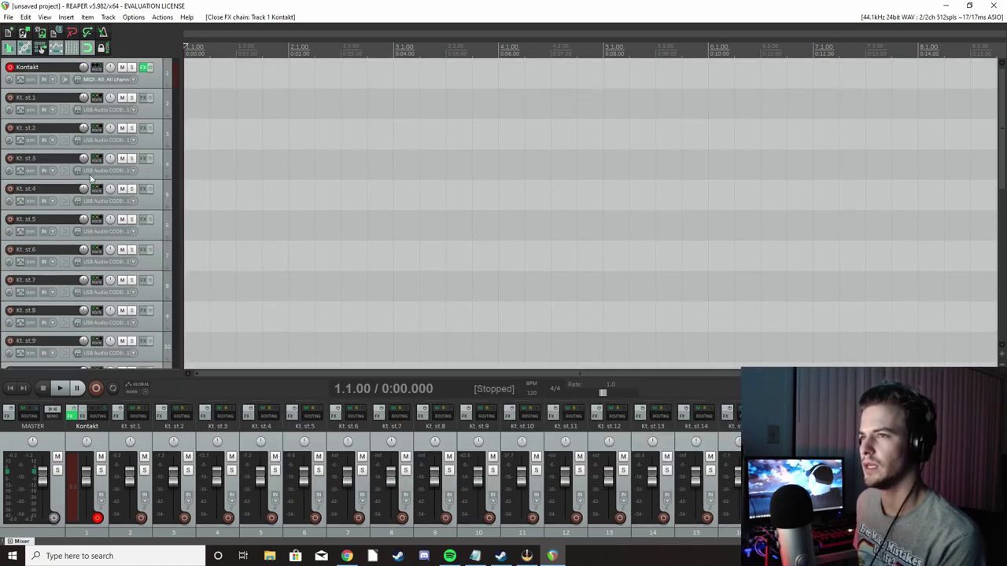
pyautogui.scroll(-9, 122, 250)
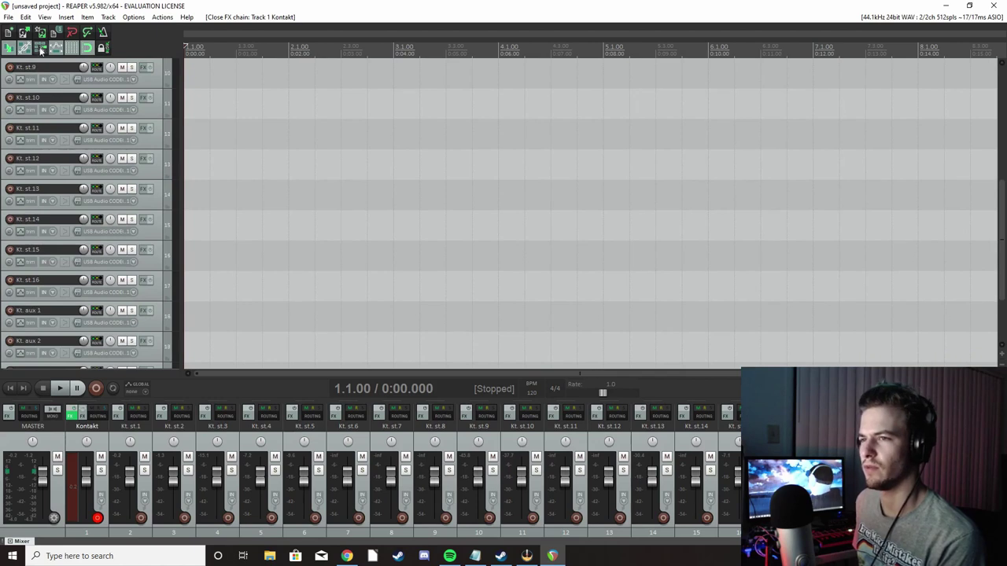
pyautogui.scroll(9, 59, 240)
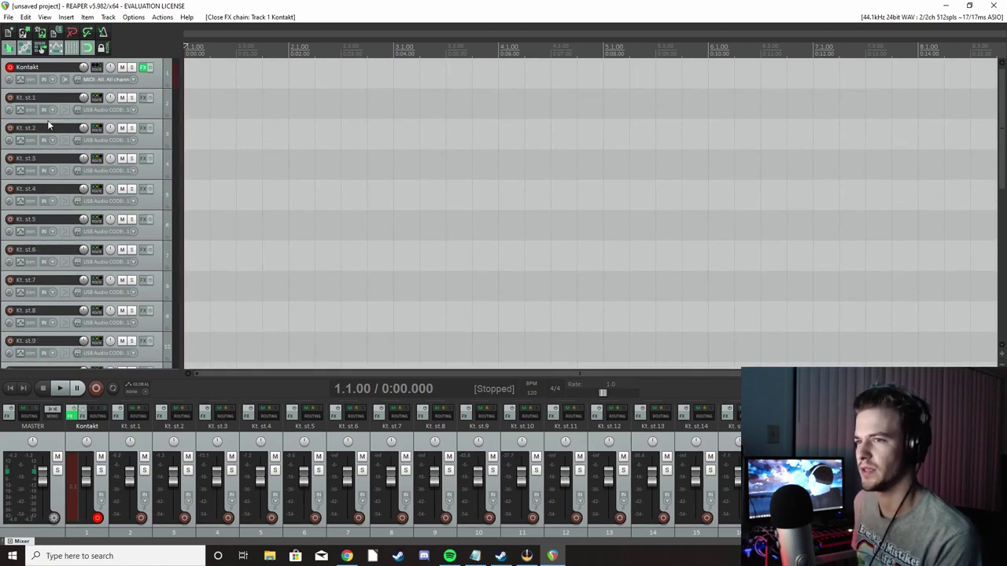
pyautogui.scroll(-6, 34, 206)
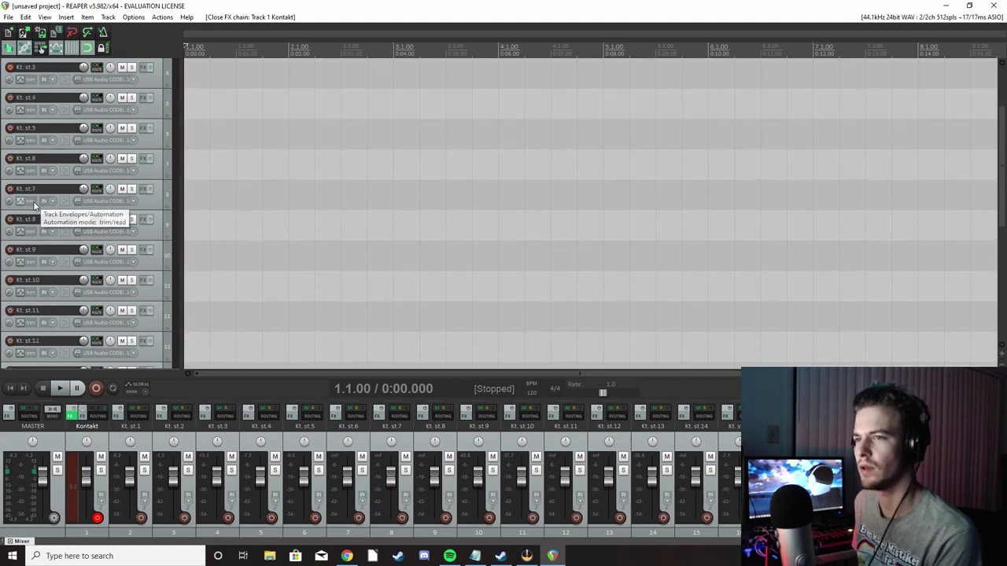
pyautogui.scroll(-6, 35, 209)
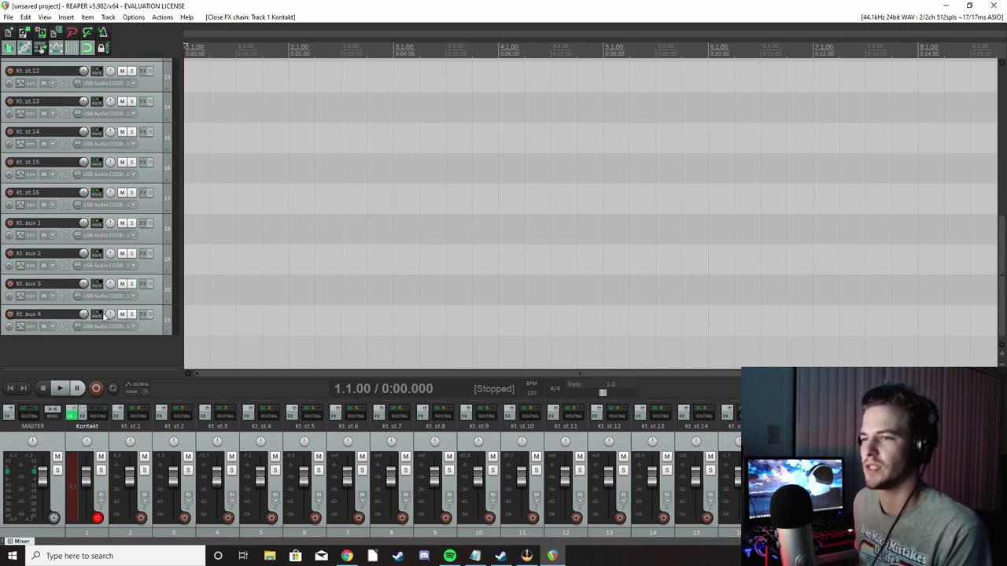
pyautogui.rightClick(85, 351)
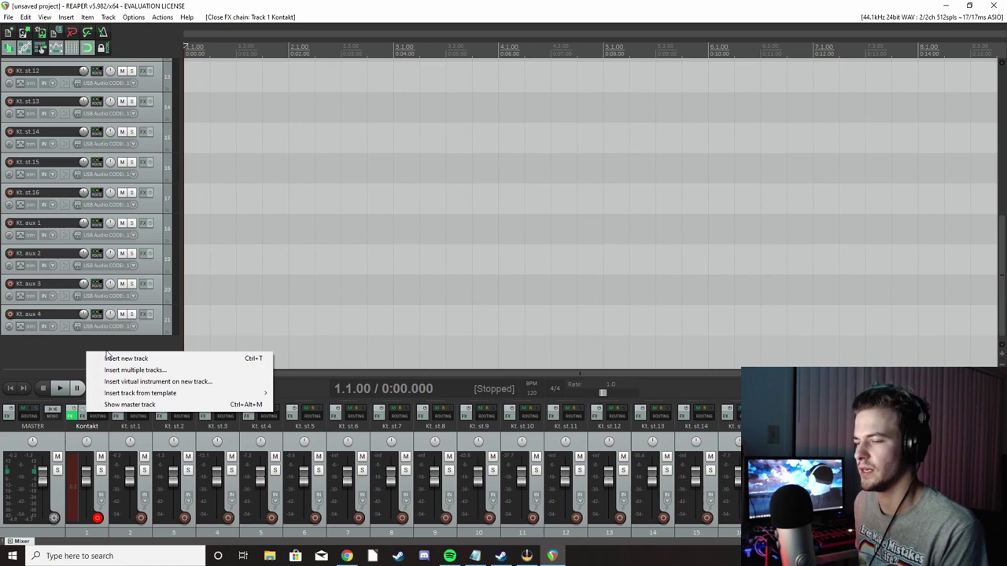
pyautogui.click(67, 354)
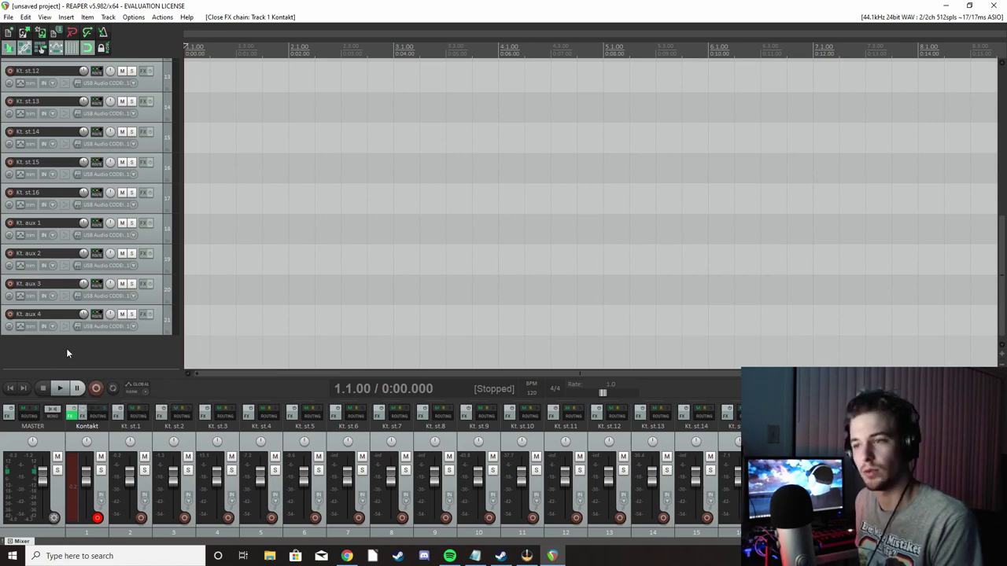
pyautogui.rightClick(67, 354)
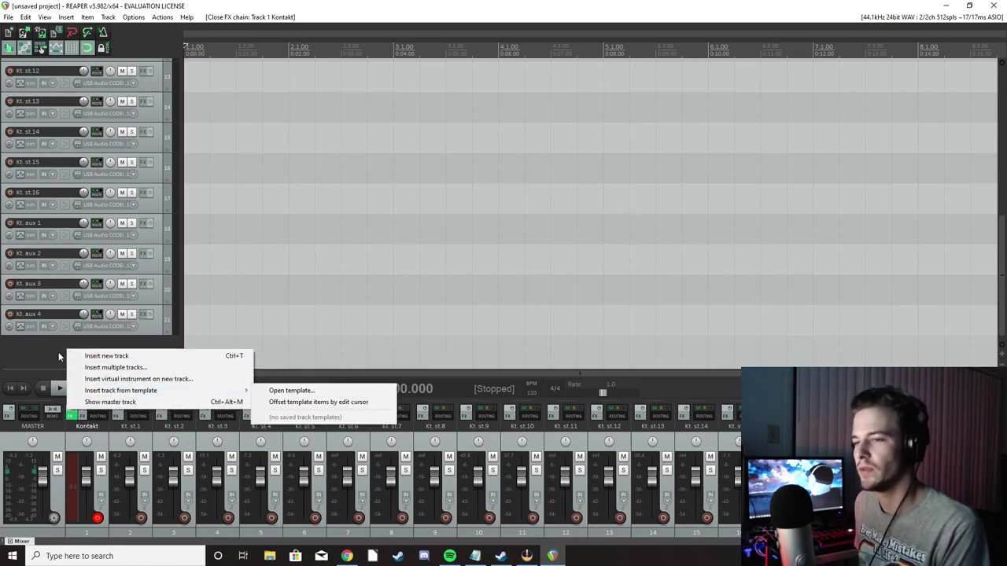
pyautogui.click(47, 354)
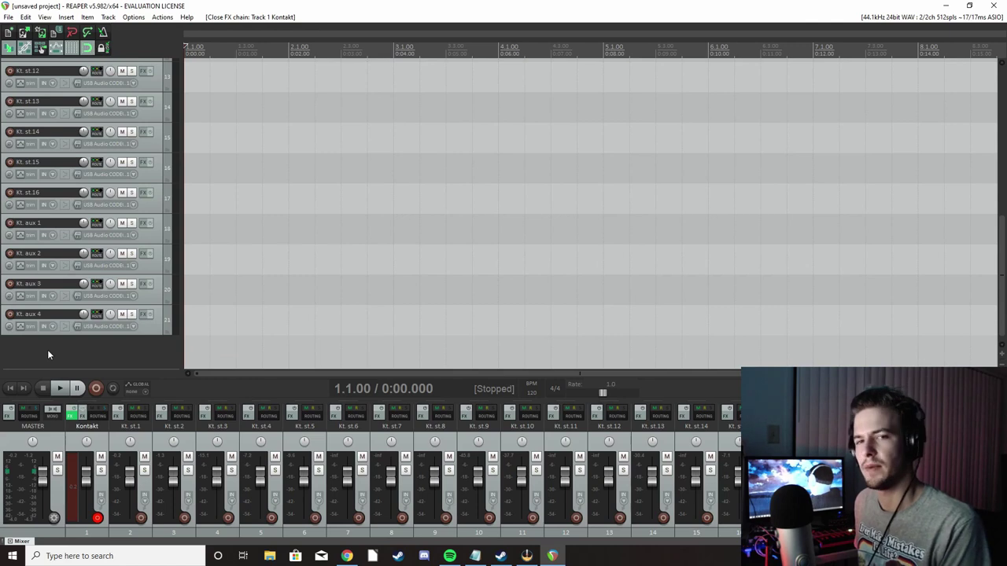
# - Insert a new track after Kt. aux 4 and name it 'drums'
pyautogui.rightClick(47, 355)
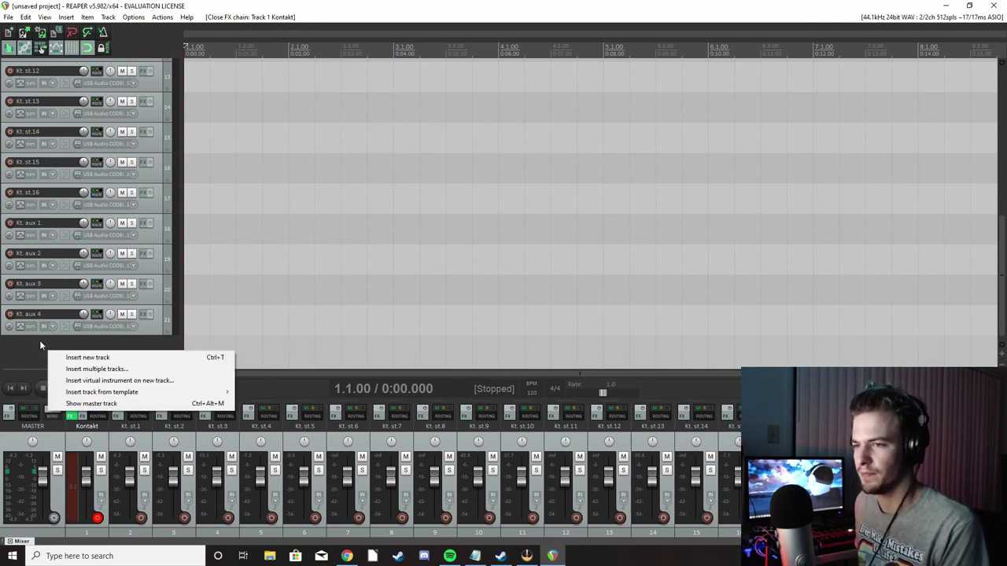
pyautogui.click(68, 359)
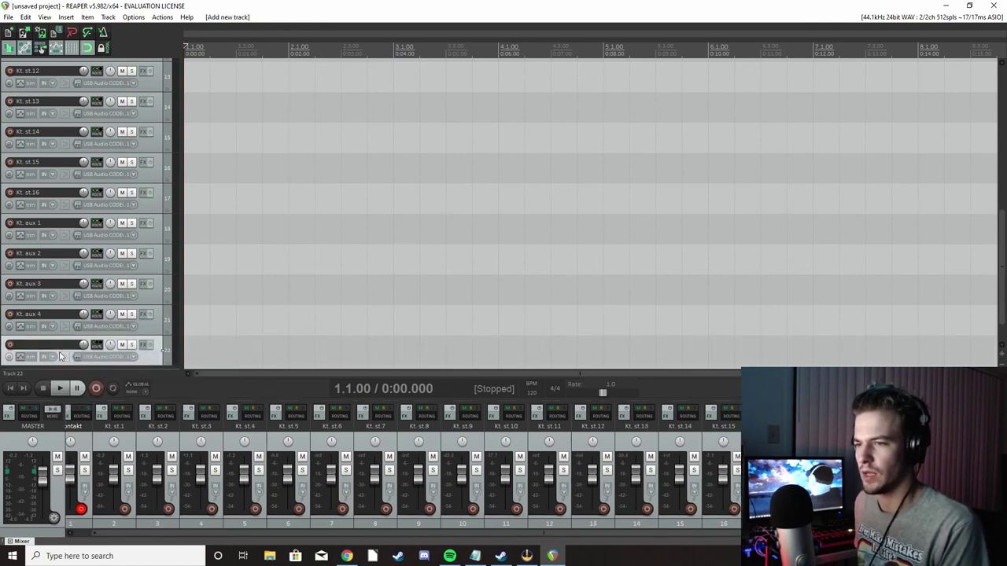
pyautogui.doubleClick(45, 345)
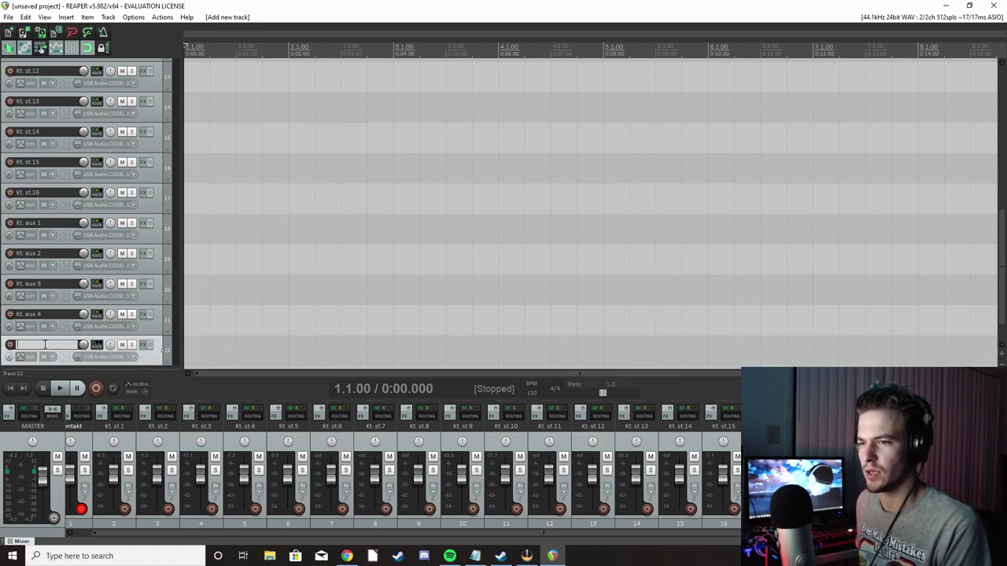
pyautogui.write('dru')
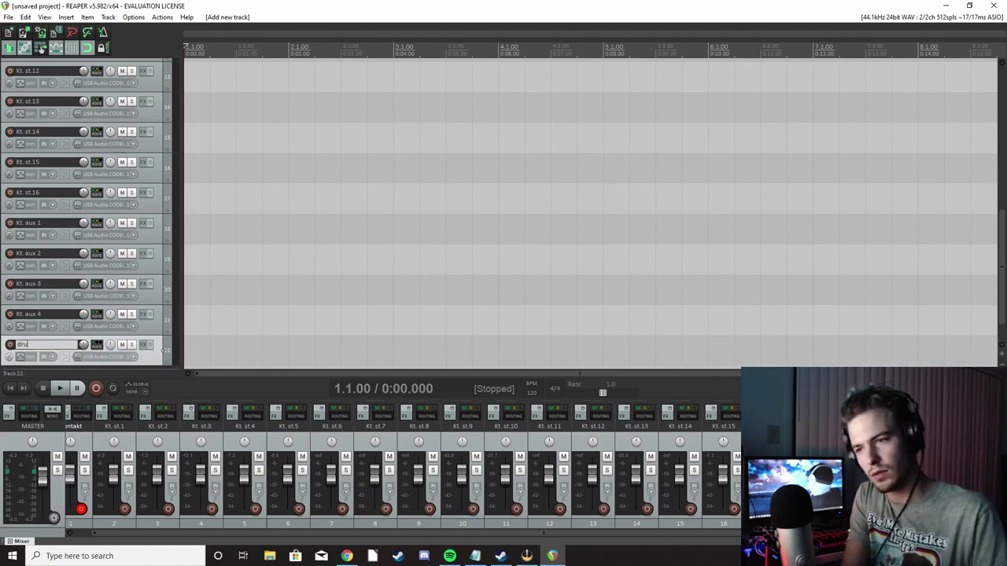
pyautogui.write('ms')
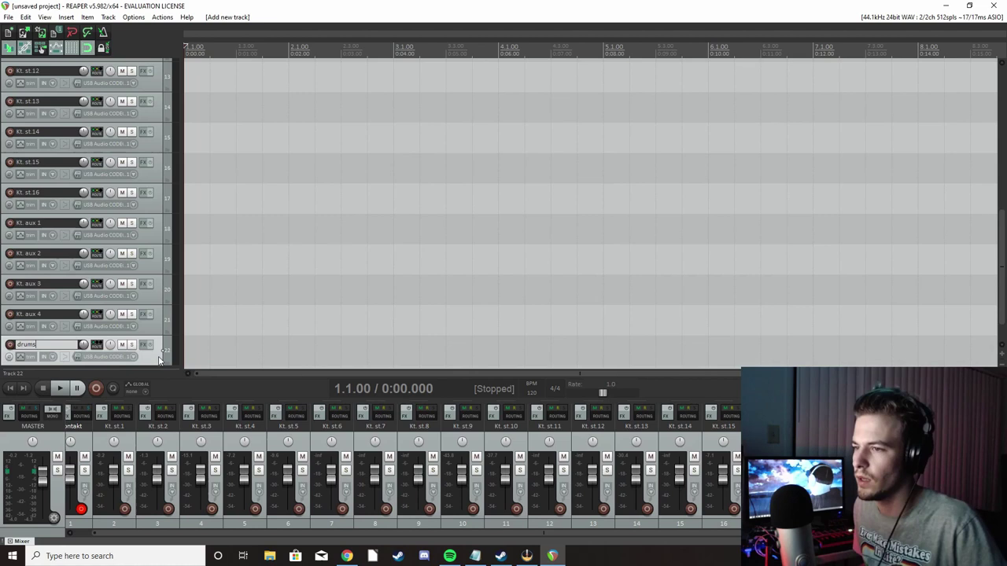
pyautogui.press('Return')
# - Select Kt. aux 4 back up through Kt. st.11
pyautogui.click(154, 327)
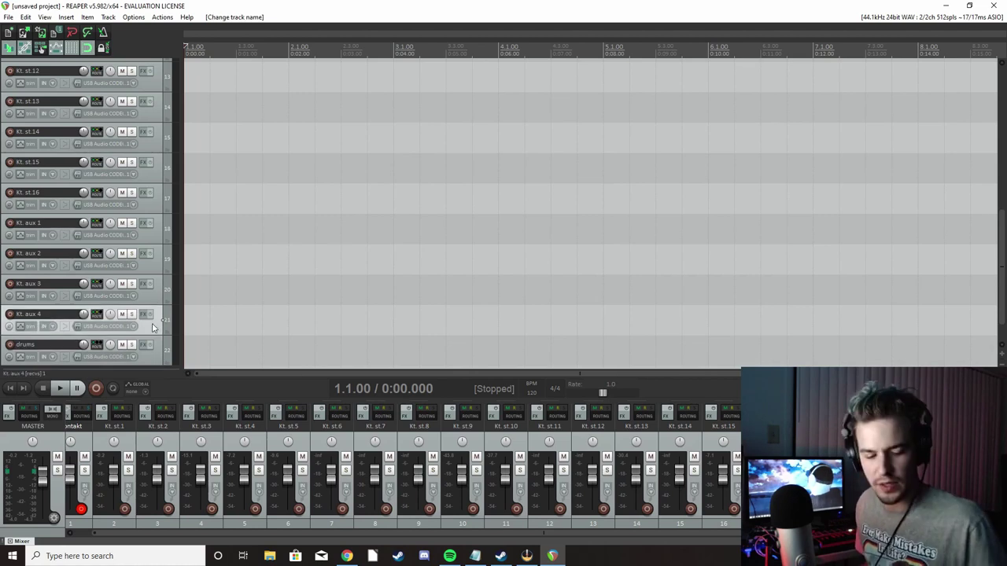
pyautogui.keyDown('ctrl'); pyautogui.click(154, 291); pyautogui.keyUp('ctrl')
pyautogui.keyDown('ctrl'); pyautogui.click(154, 262); pyautogui.keyUp('ctrl')
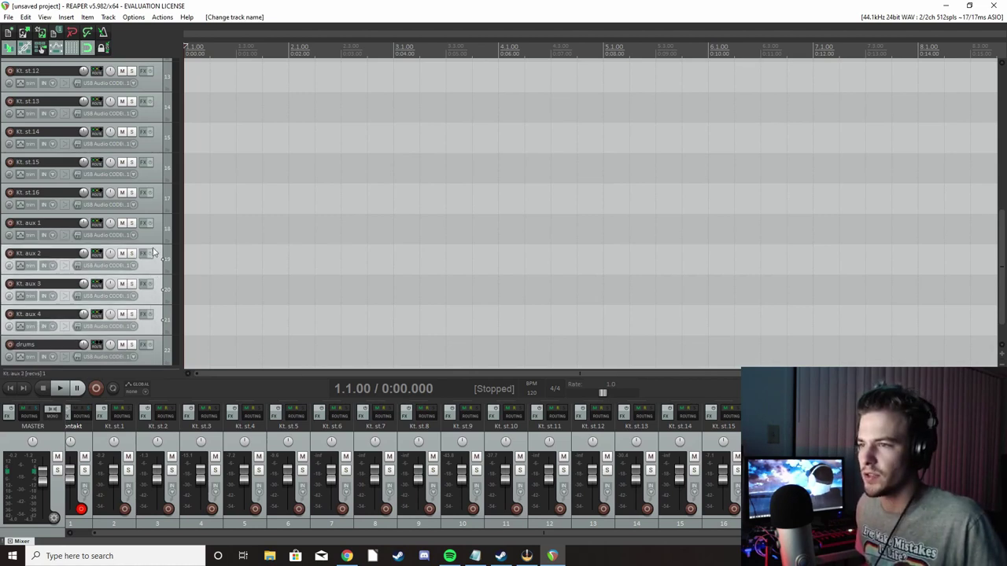
pyautogui.keyDown('ctrl'); pyautogui.click(154, 233); pyautogui.keyUp('ctrl')
pyautogui.keyDown('ctrl'); pyautogui.click(154, 206); pyautogui.keyUp('ctrl')
pyautogui.scroll(3, 154, 213)
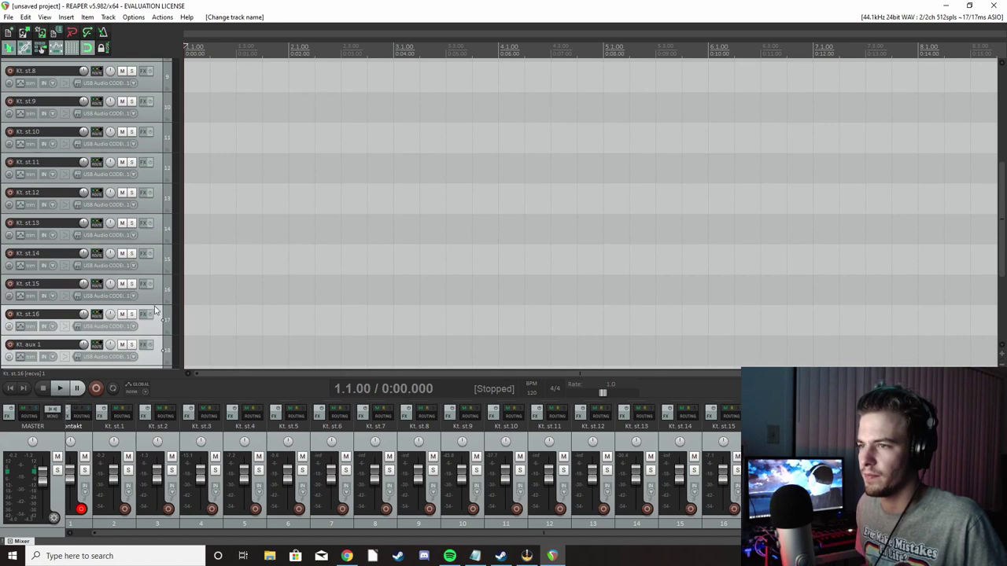
pyautogui.keyDown('ctrl'); pyautogui.click(154, 293); pyautogui.keyUp('ctrl')
pyautogui.keyDown('ctrl'); pyautogui.click(155, 269); pyautogui.keyUp('ctrl')
pyautogui.keyDown('ctrl'); pyautogui.click(155, 241); pyautogui.keyUp('ctrl')
pyautogui.keyDown('ctrl'); pyautogui.click(157, 196); pyautogui.keyUp('ctrl')
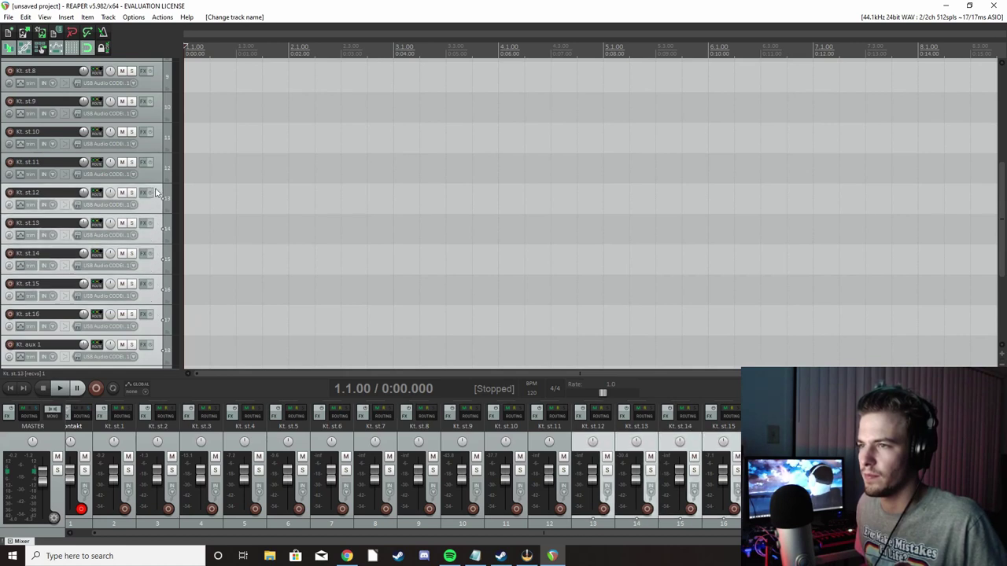
pyautogui.keyDown('ctrl'); pyautogui.click(158, 182); pyautogui.keyUp('ctrl')
# - Extend the selection from Kt. st.10 up through Kt. st.1 and the Kontakt track
pyautogui.scroll(3, 157, 183)
pyautogui.keyDown('ctrl'); pyautogui.click(155, 233); pyautogui.keyUp('ctrl')
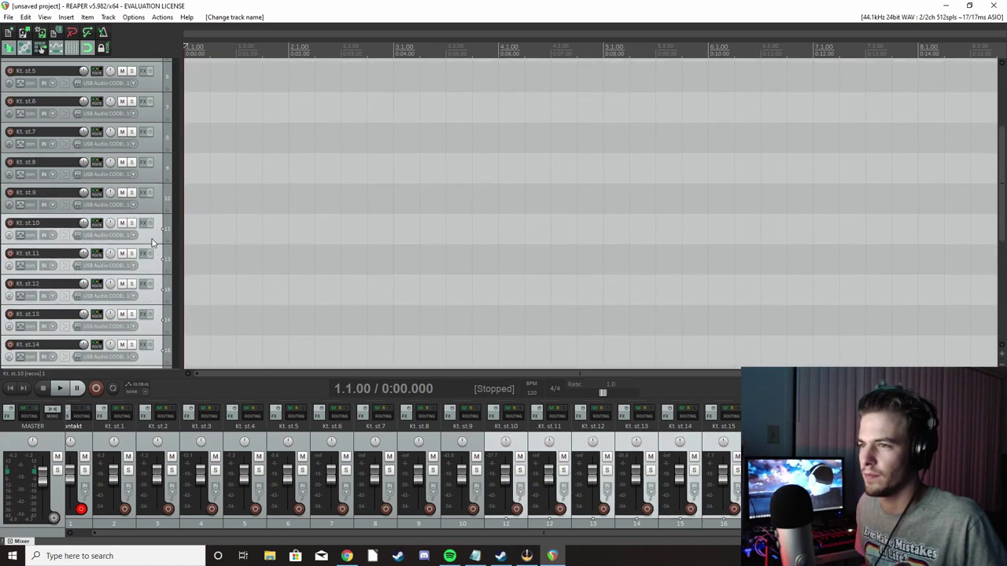
pyautogui.keyDown('ctrl'); pyautogui.click(155, 208); pyautogui.keyUp('ctrl')
pyautogui.keyDown('ctrl'); pyautogui.click(157, 182); pyautogui.keyUp('ctrl')
pyautogui.scroll(3, 159, 197)
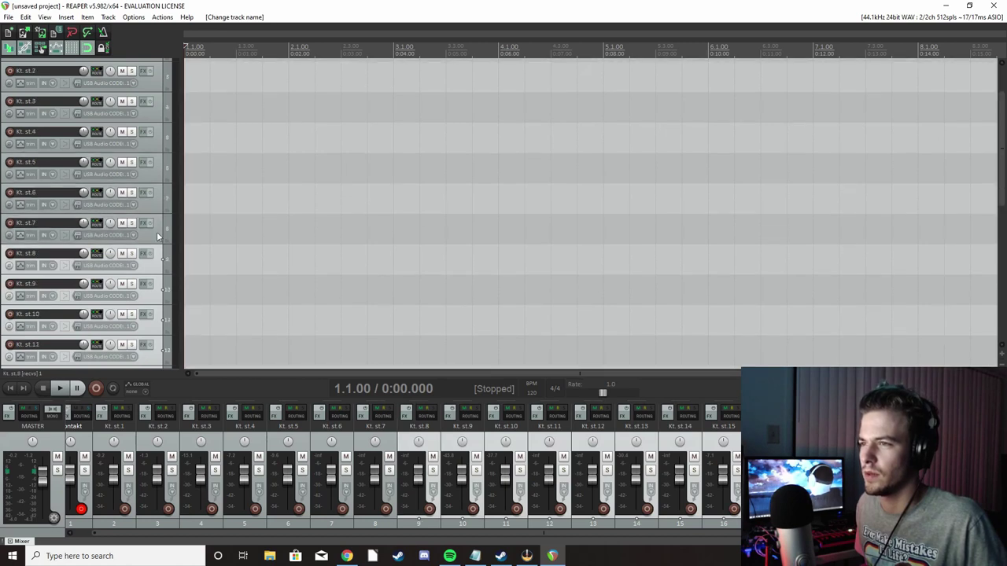
pyautogui.keyDown('ctrl'); pyautogui.click(157, 217); pyautogui.keyUp('ctrl')
pyautogui.keyDown('ctrl'); pyautogui.click(157, 211); pyautogui.keyUp('ctrl')
pyautogui.keyDown('ctrl'); pyautogui.click(157, 182); pyautogui.keyUp('ctrl')
pyautogui.scroll(3, 157, 193)
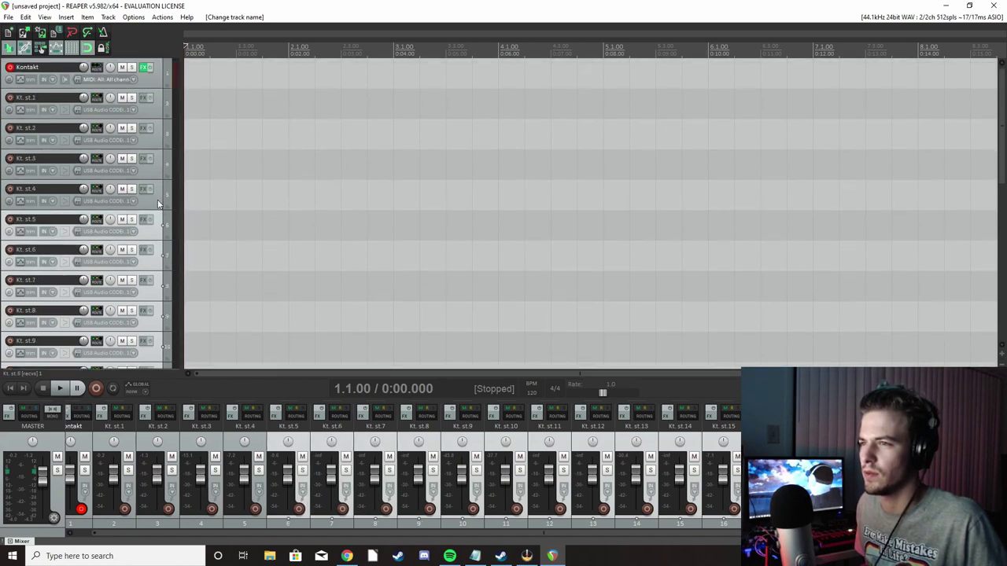
pyautogui.keyDown('ctrl'); pyautogui.click(158, 207); pyautogui.keyUp('ctrl')
pyautogui.keyDown('ctrl'); pyautogui.click(158, 180); pyautogui.keyUp('ctrl')
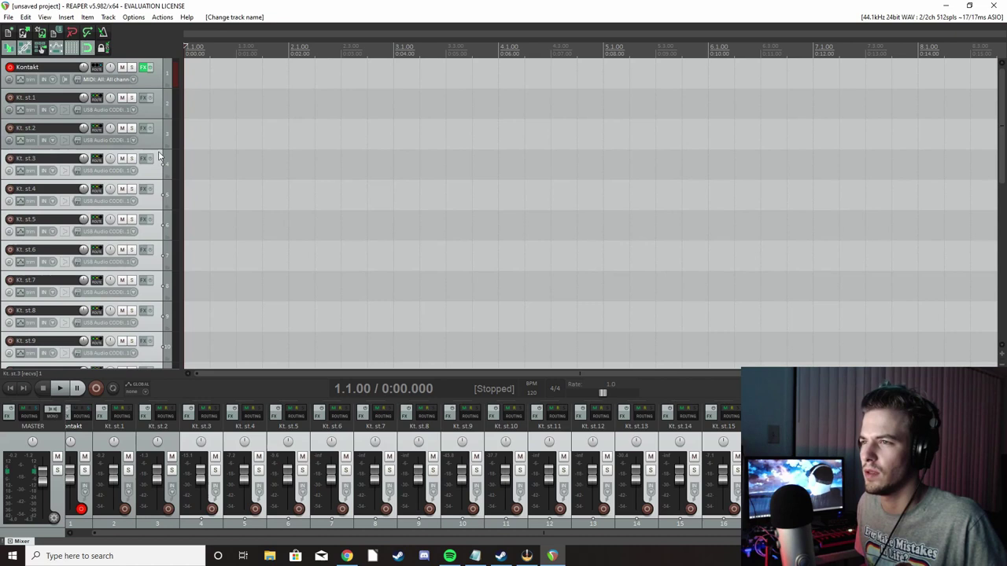
pyautogui.keyDown('ctrl'); pyautogui.click(157, 146); pyautogui.keyUp('ctrl')
pyautogui.keyDown('ctrl'); pyautogui.click(160, 111); pyautogui.keyUp('ctrl')
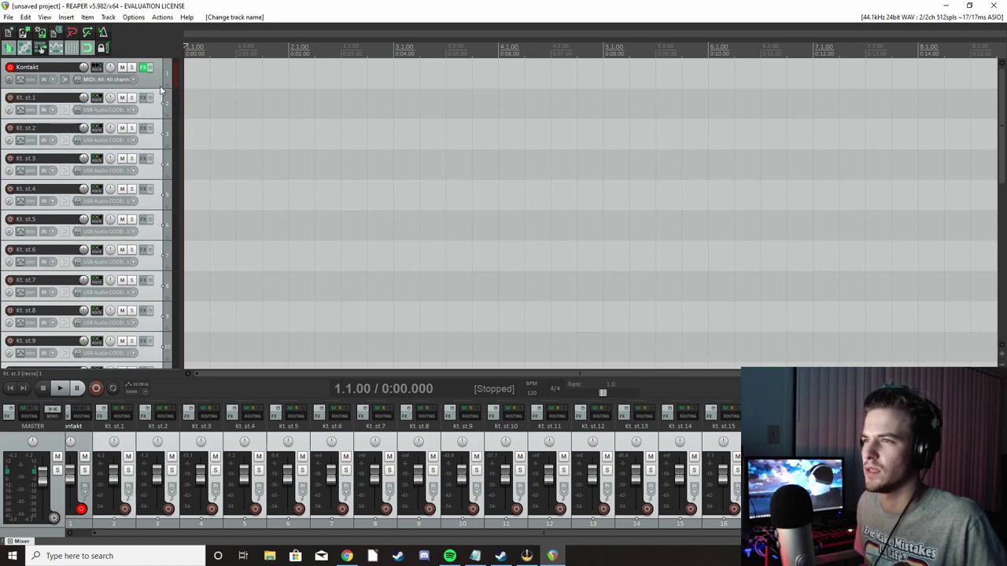
pyautogui.click(155, 85)
# - Drag the selected Kontakt tracks under drums to nest them in the folder
pyautogui.scroll(-10, 133, 236)
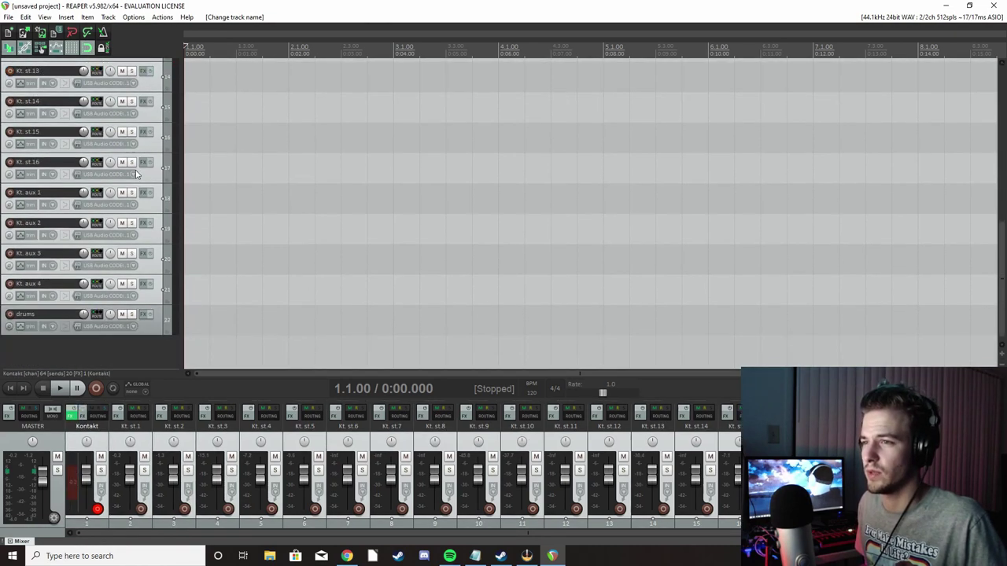
pyautogui.moveTo(154, 306); pyautogui.dragTo(169, 322)
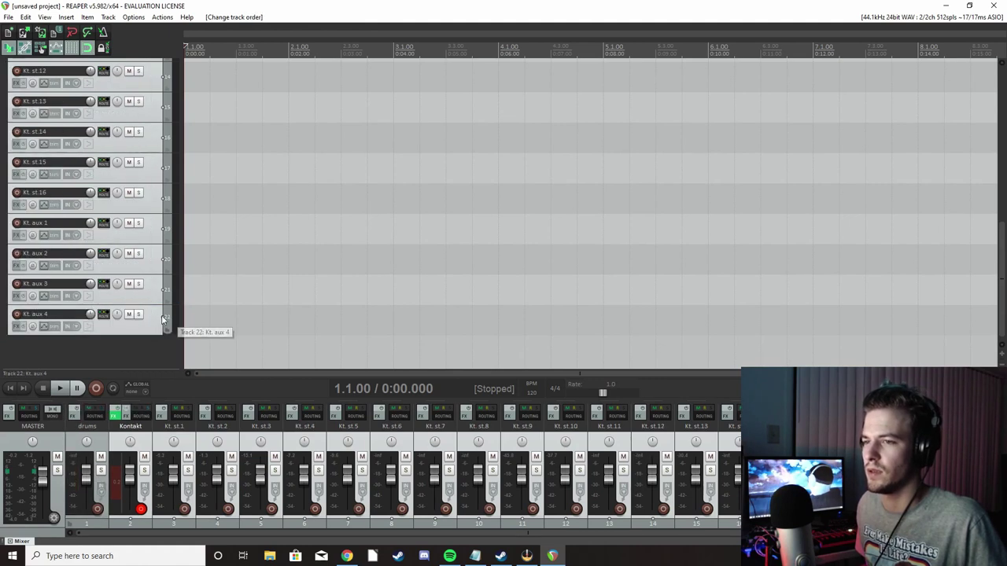
pyautogui.scroll(5, 123, 307)
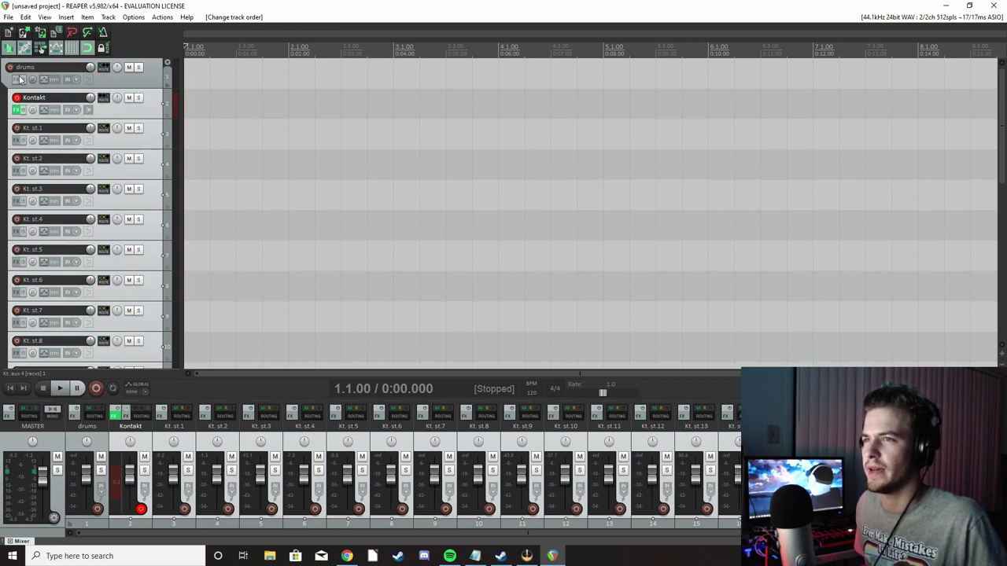
# - Add VST: Supercharger to the drums folder track via the 'super' filter, and centre its window
pyautogui.click(18, 80)
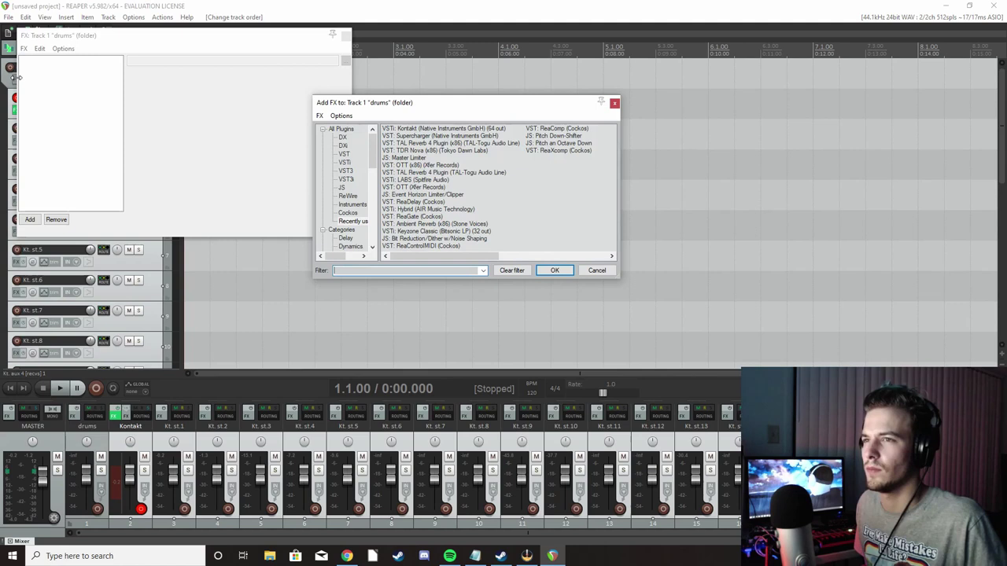
pyautogui.write('sup')
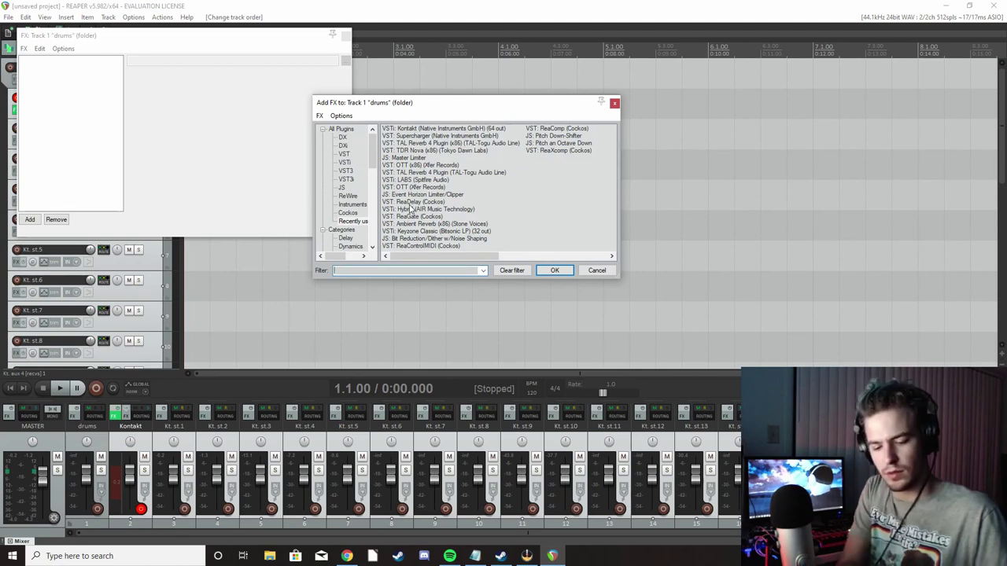
pyautogui.write('er')
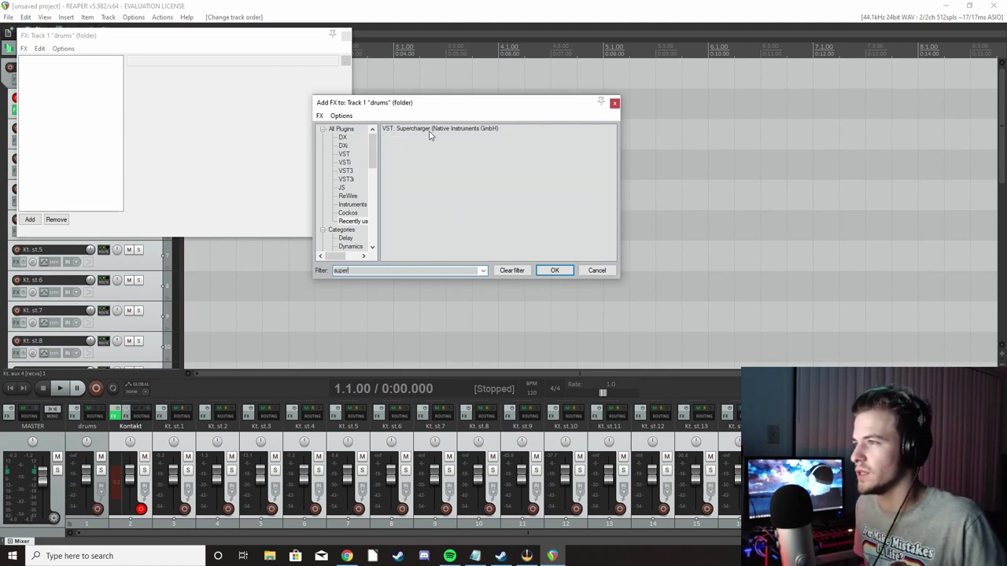
pyautogui.click(429, 131)
pyautogui.doubleClick(430, 131)
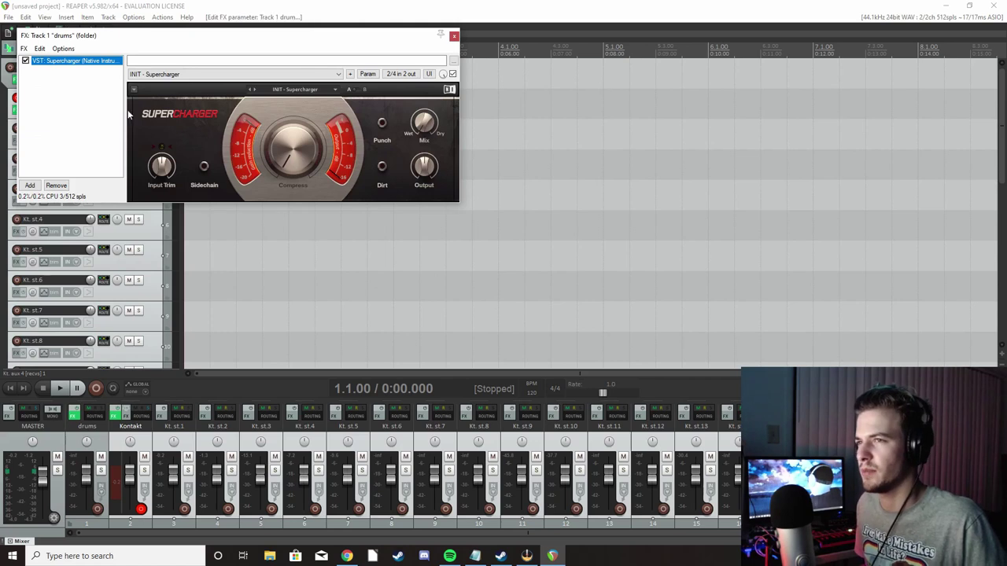
pyautogui.moveTo(119, 35); pyautogui.dragTo(408, 98)
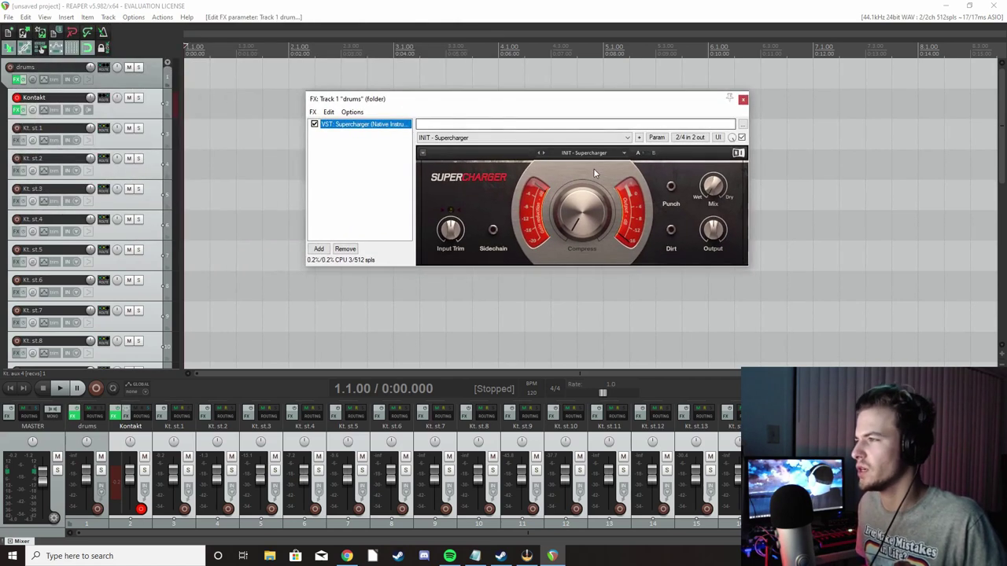
pyautogui.moveTo(517, 99); pyautogui.dragTo(483, 95)
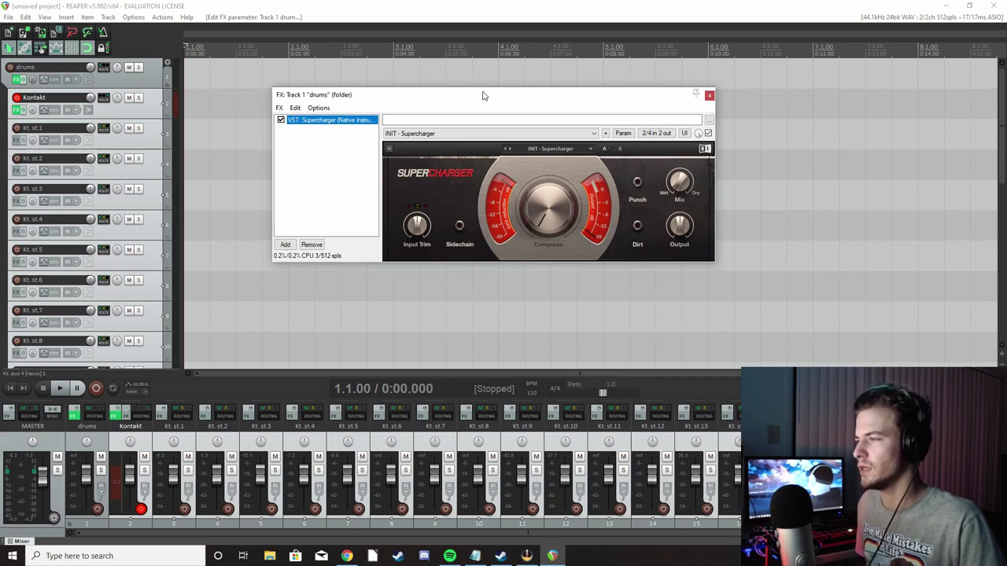
pyautogui.moveTo(459, 98); pyautogui.dragTo(402, 95)
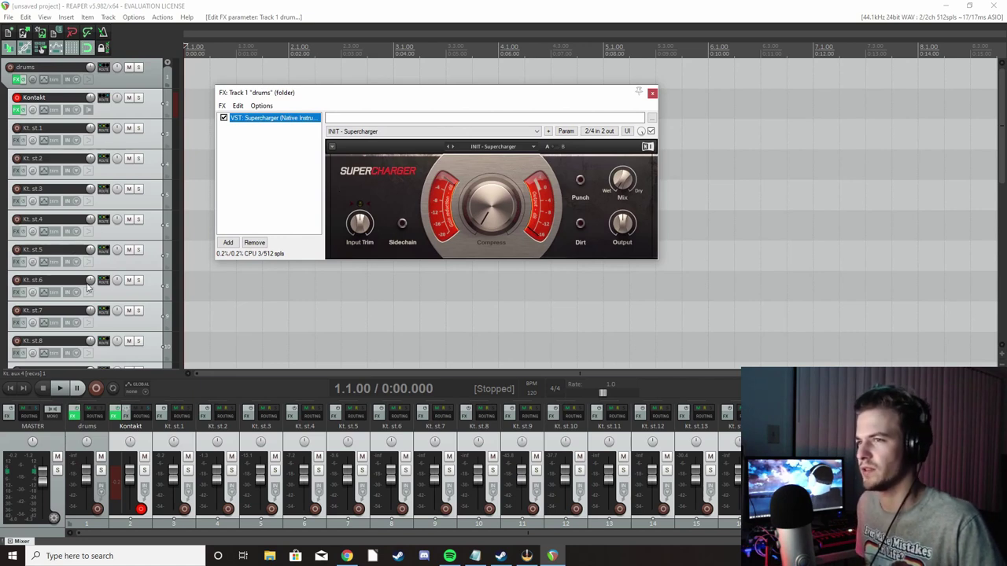
pyautogui.click(18, 110)
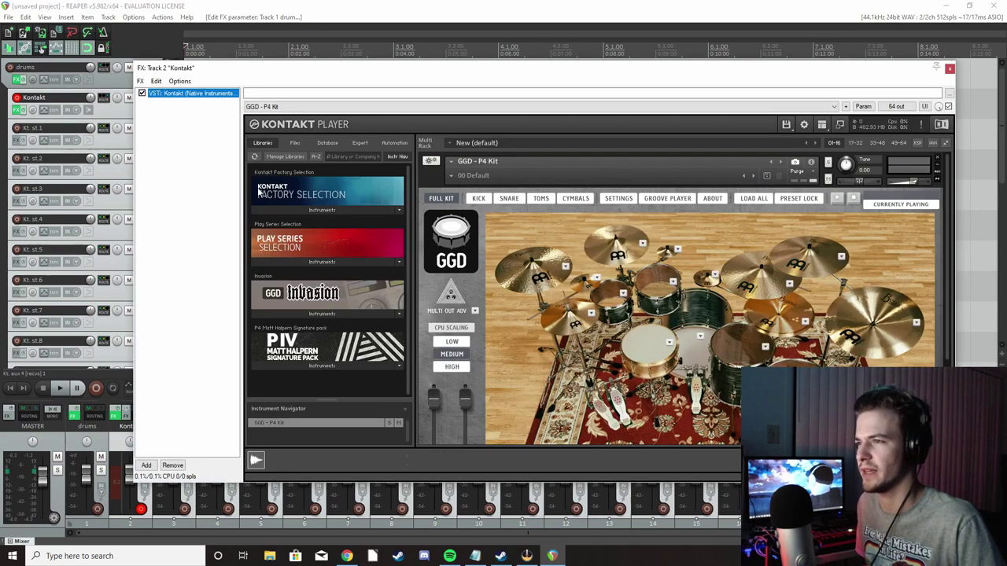
pyautogui.click(320, 262)
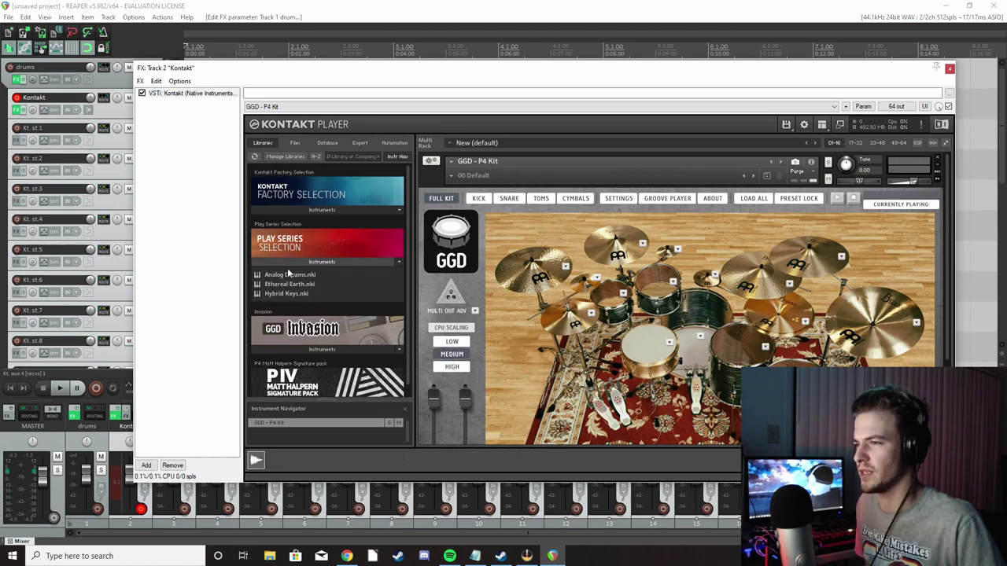
pyautogui.click(300, 212)
pyautogui.doubleClick(277, 233)
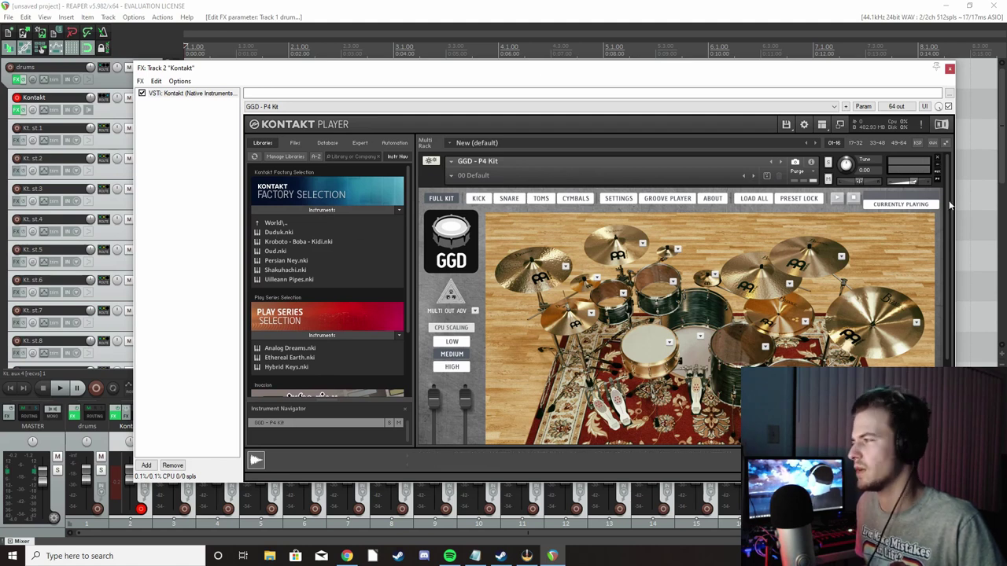
pyautogui.click(938, 160)
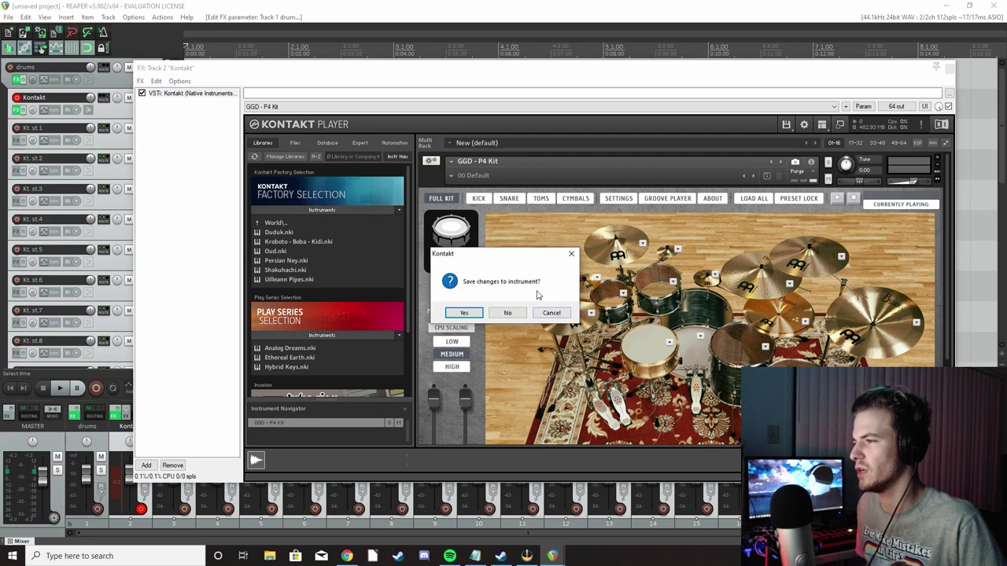
pyautogui.click(552, 312)
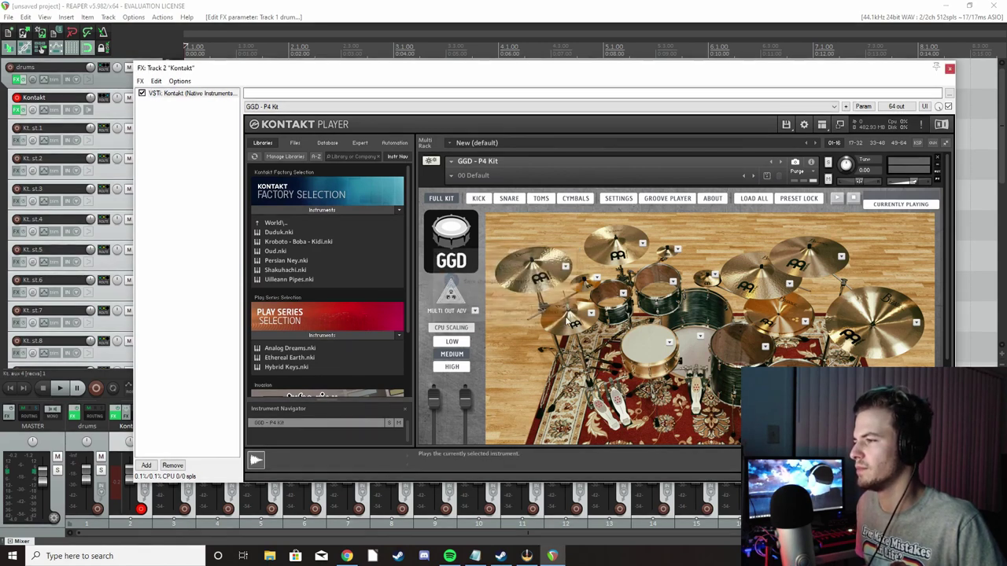
pyautogui.click(949, 71)
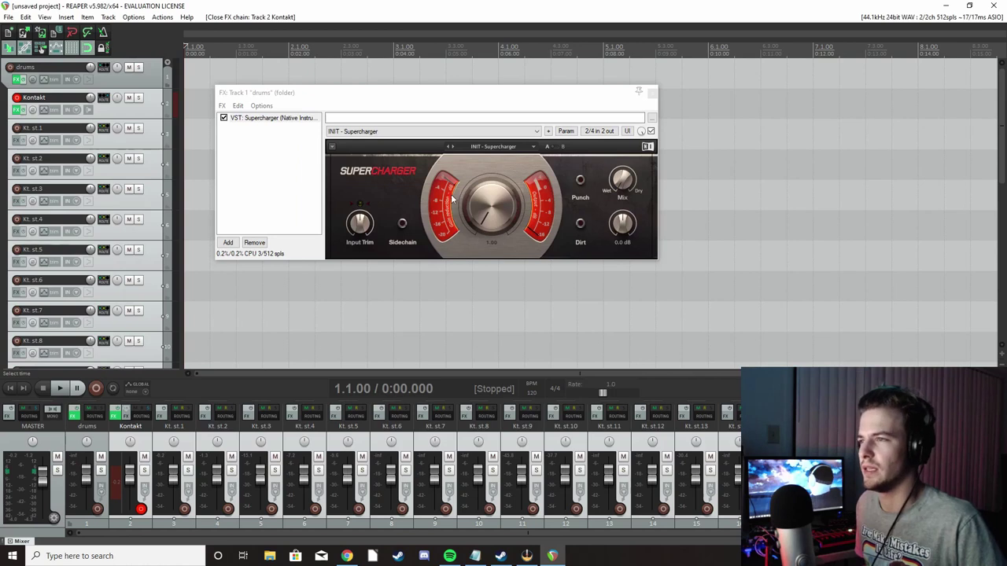
# - Load the Drumbus preset in the drums folder's Supercharger and close its effects window
pyautogui.click(534, 147)
pyautogui.click(466, 167)
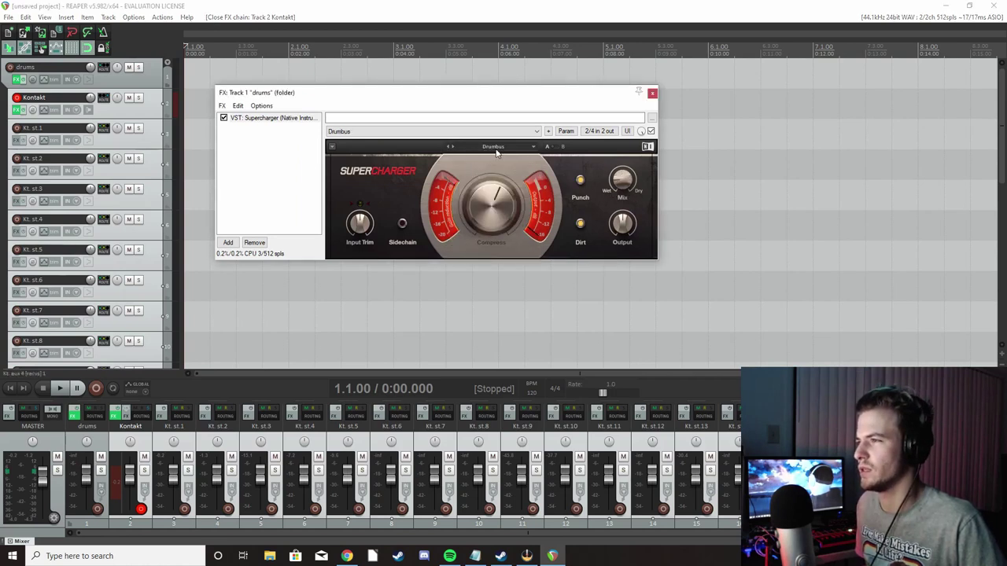
pyautogui.click(652, 93)
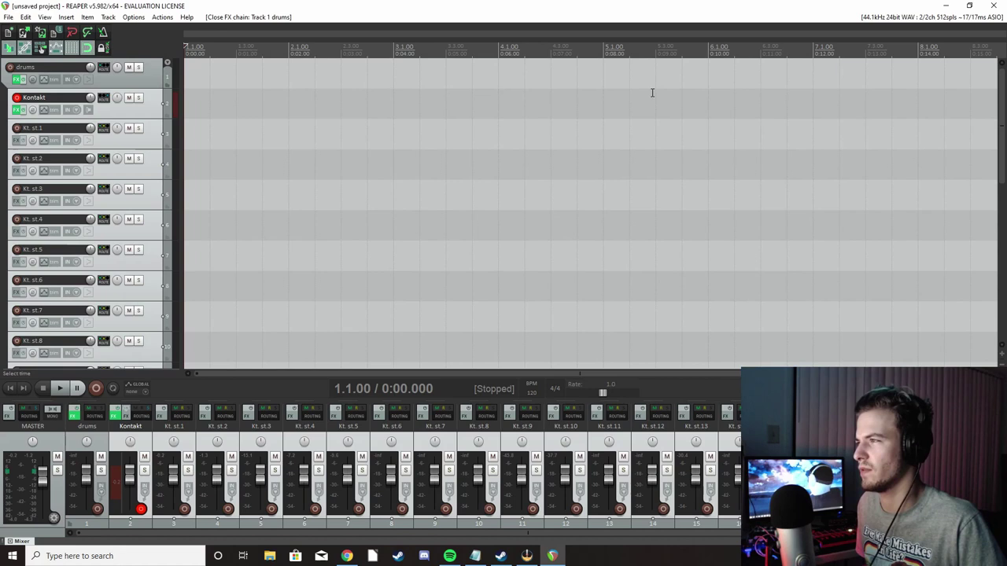
# - Bring up Kontakt's GGD P4 Kit and play snare and other drums to hear the compressed kit
pyautogui.click(22, 110)
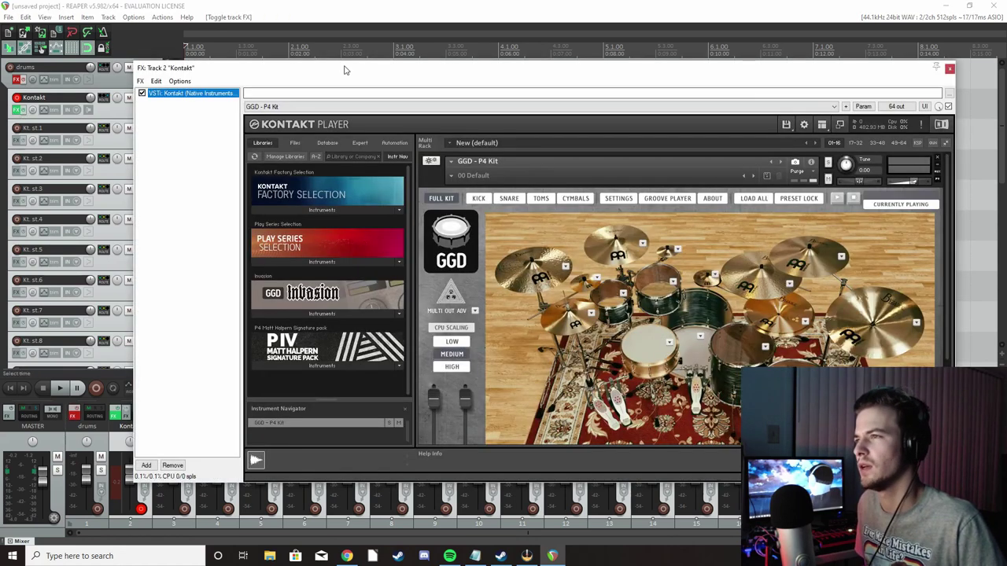
pyautogui.moveTo(345, 69); pyautogui.dragTo(350, 40)
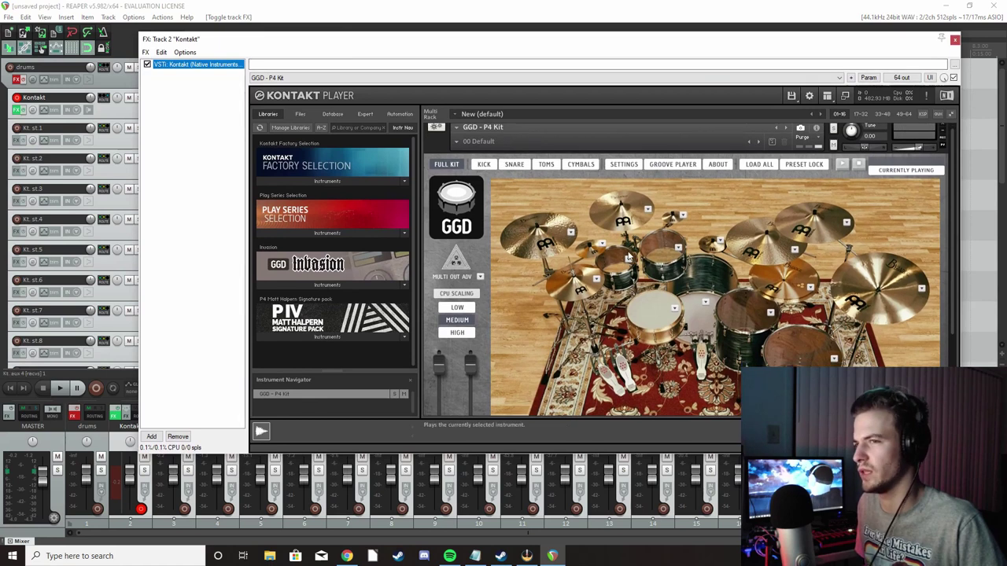
pyautogui.click(659, 318)
pyautogui.click(698, 321)
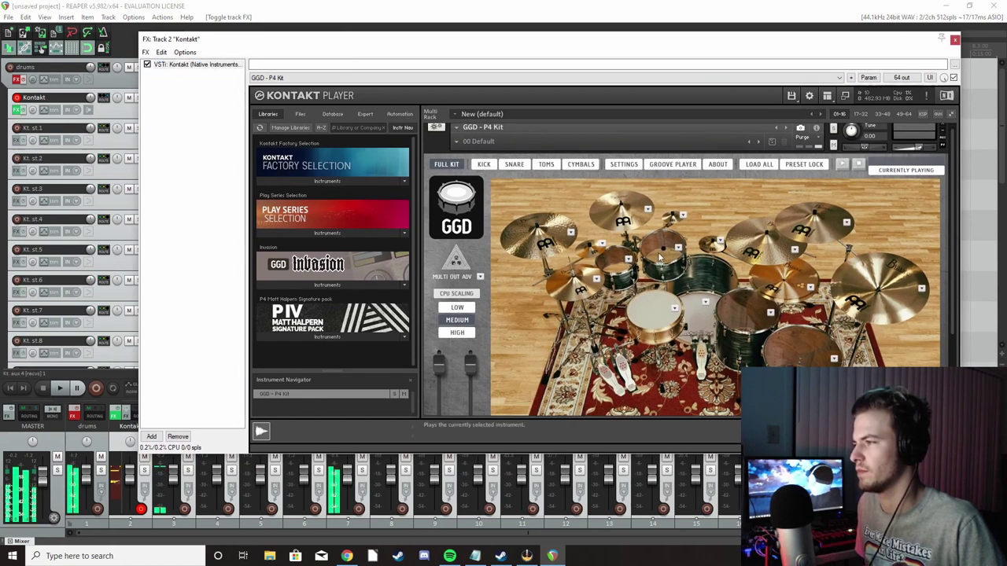
pyautogui.click(736, 315)
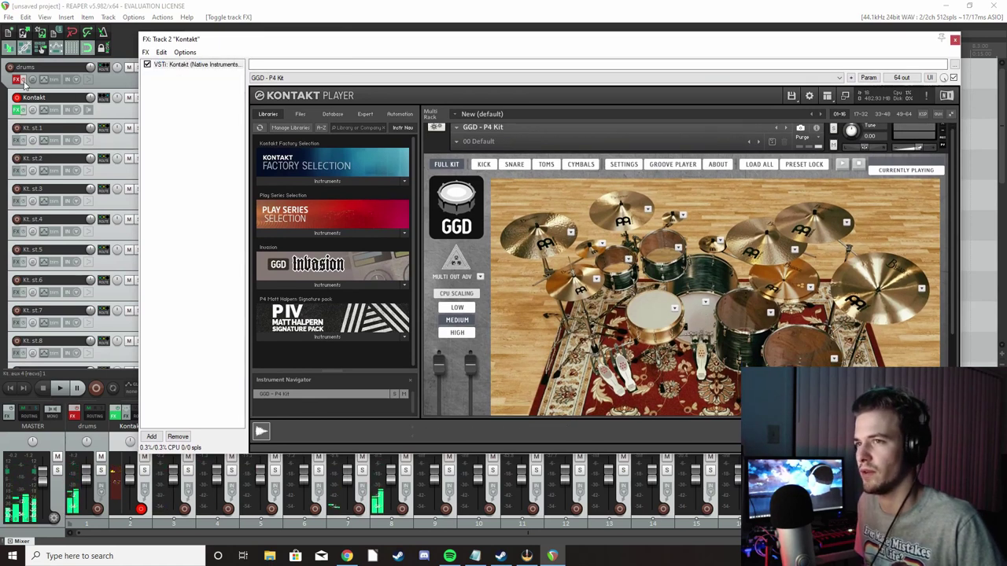
pyautogui.click(693, 323)
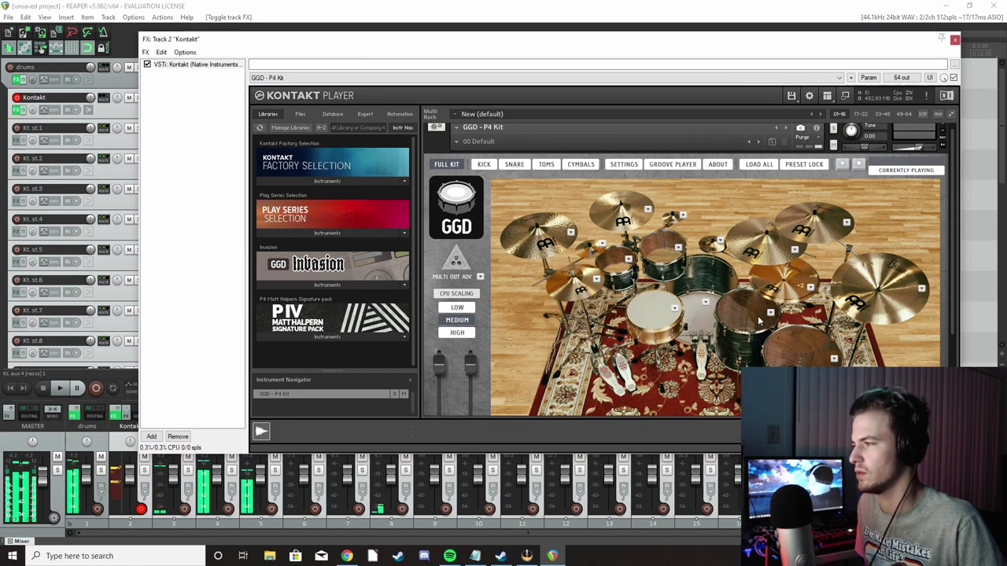
pyautogui.click(666, 252)
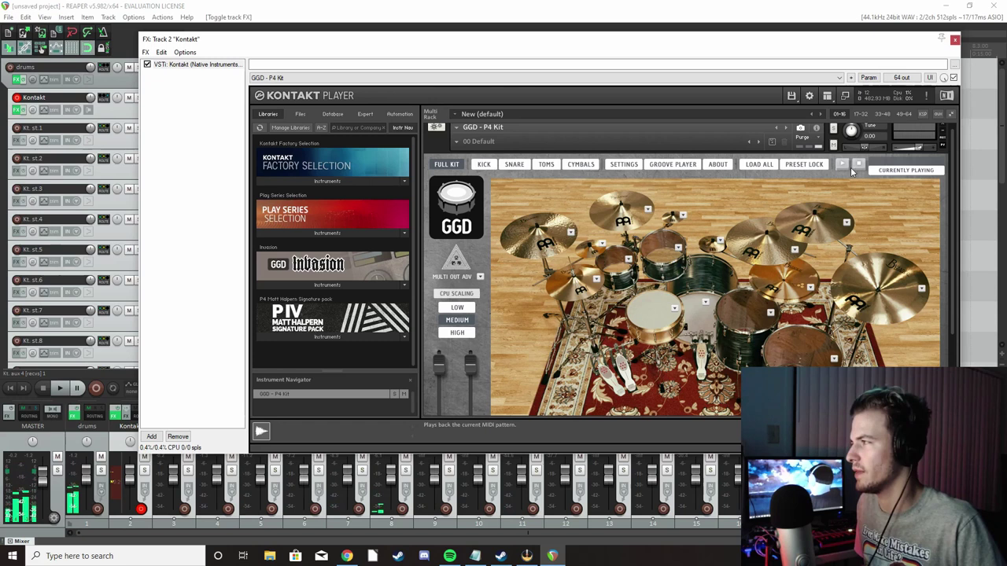
# - Close the Kontakt drum kit interface with Escape
pyautogui.press('Escape')
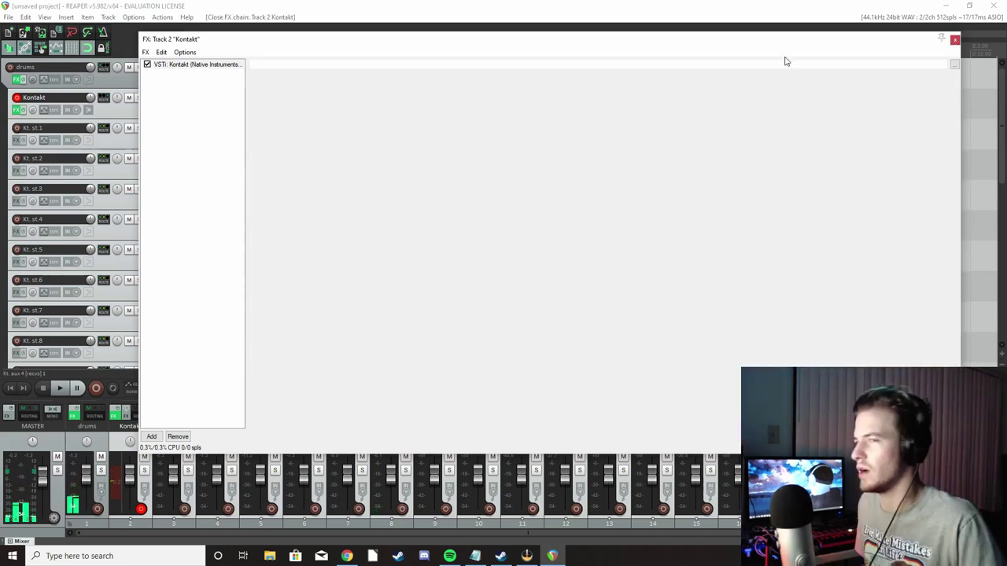